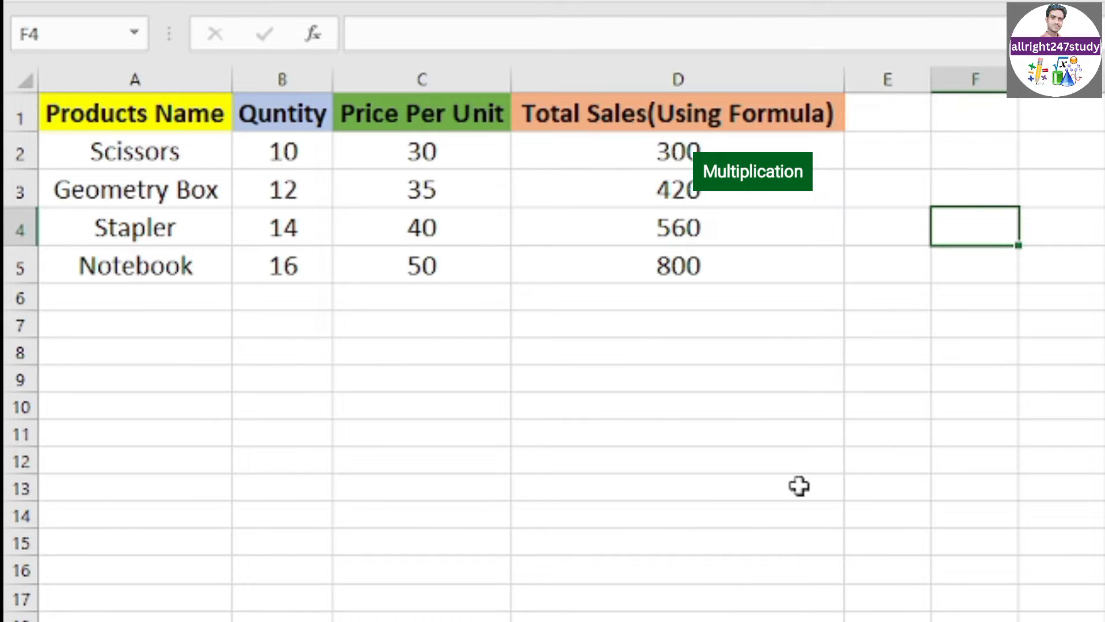
# Step: Clear the Total Sales(Using Formula) results in cells D2 through D5
pyautogui.click(889, 458)
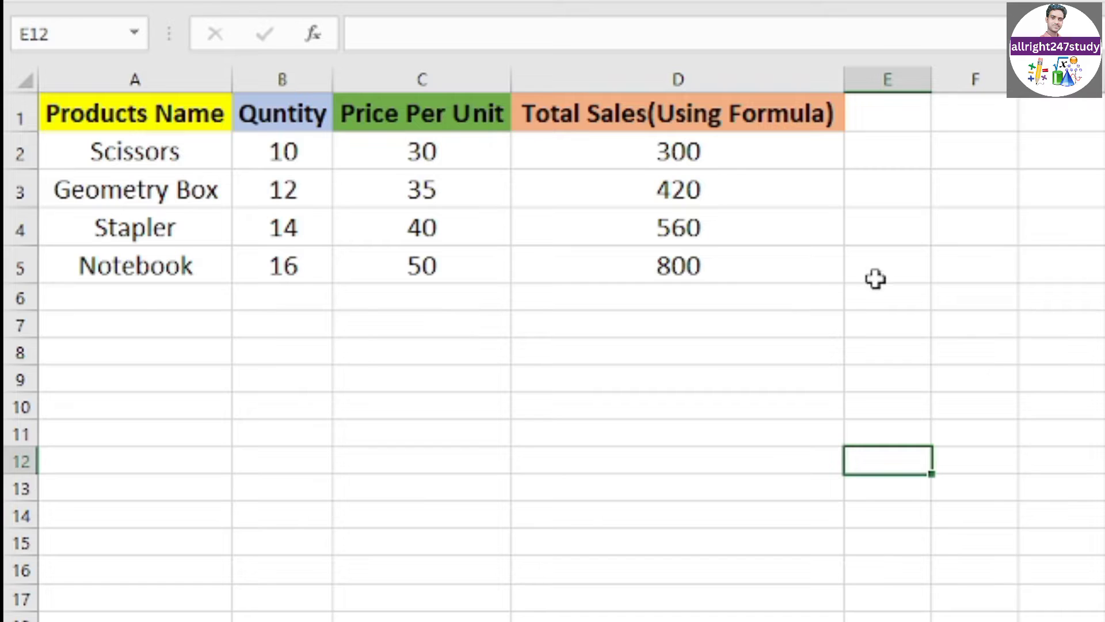
pyautogui.moveTo(604, 137); pyautogui.dragTo(684, 258)
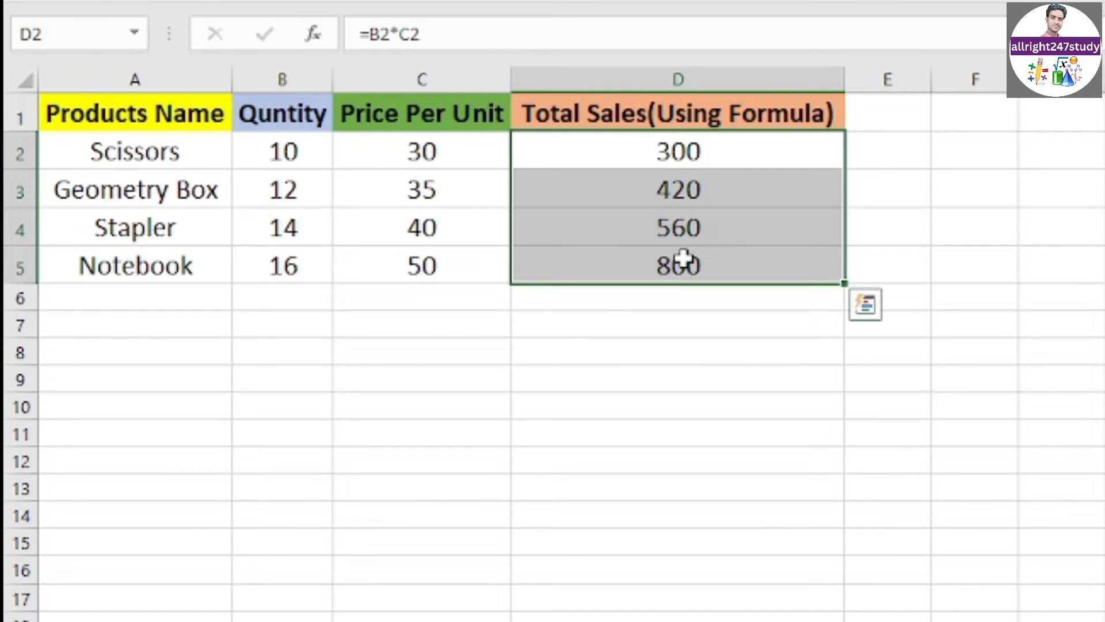
pyautogui.press('Delete')
pyautogui.click(778, 428)
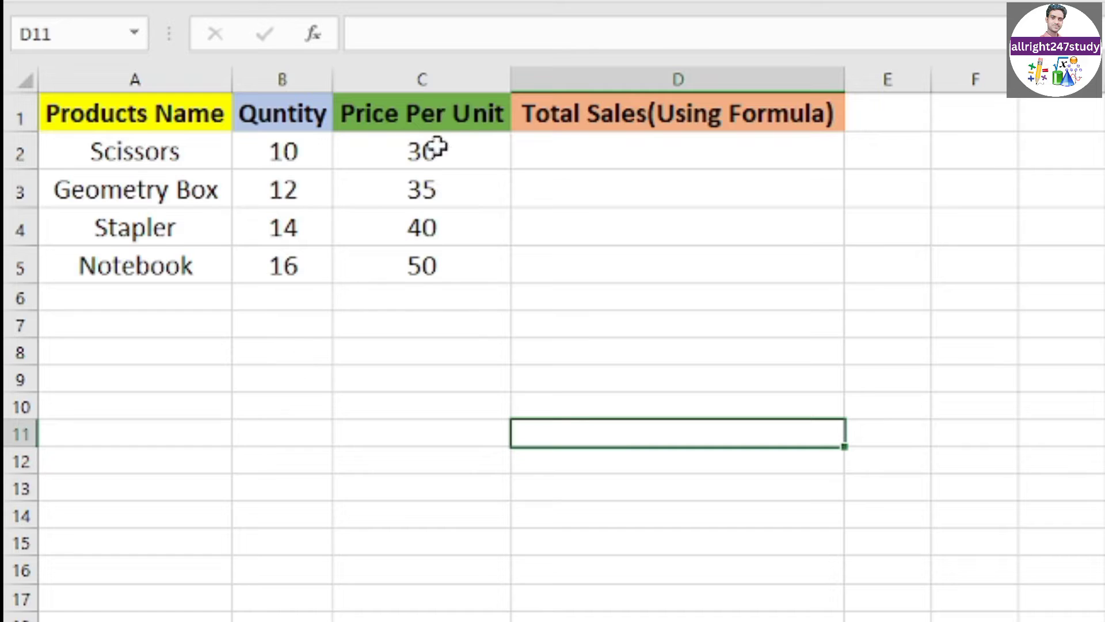
# Step: Enter the formula =B2*C2 in cell D2 to multiply the Scissors quantity by its price per unit
pyautogui.click(627, 151)
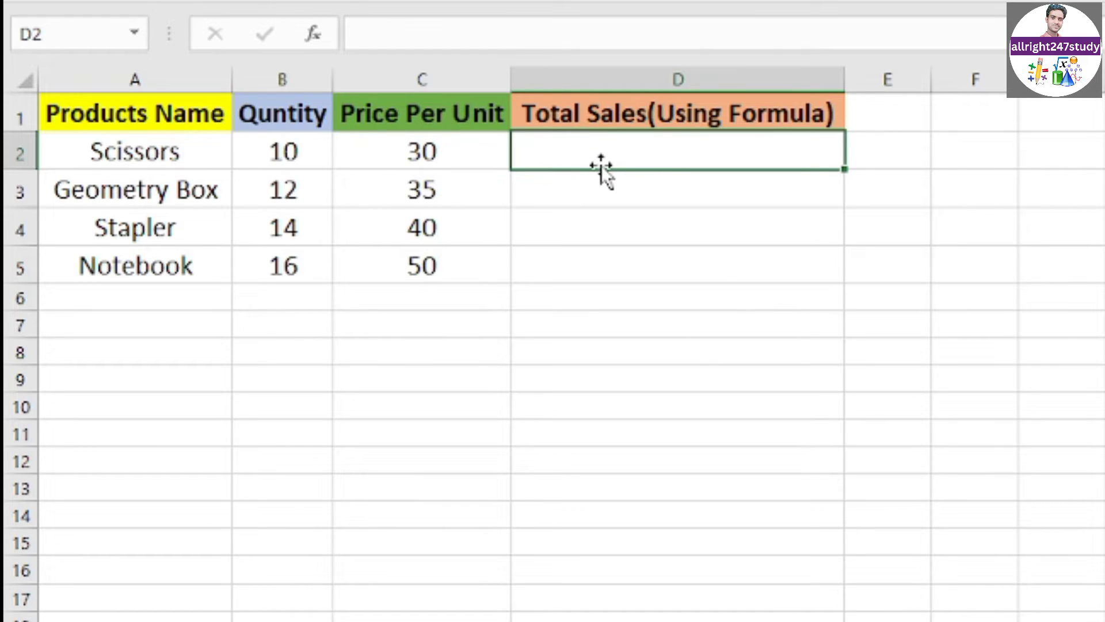
pyautogui.click(614, 242)
pyautogui.click(746, 164)
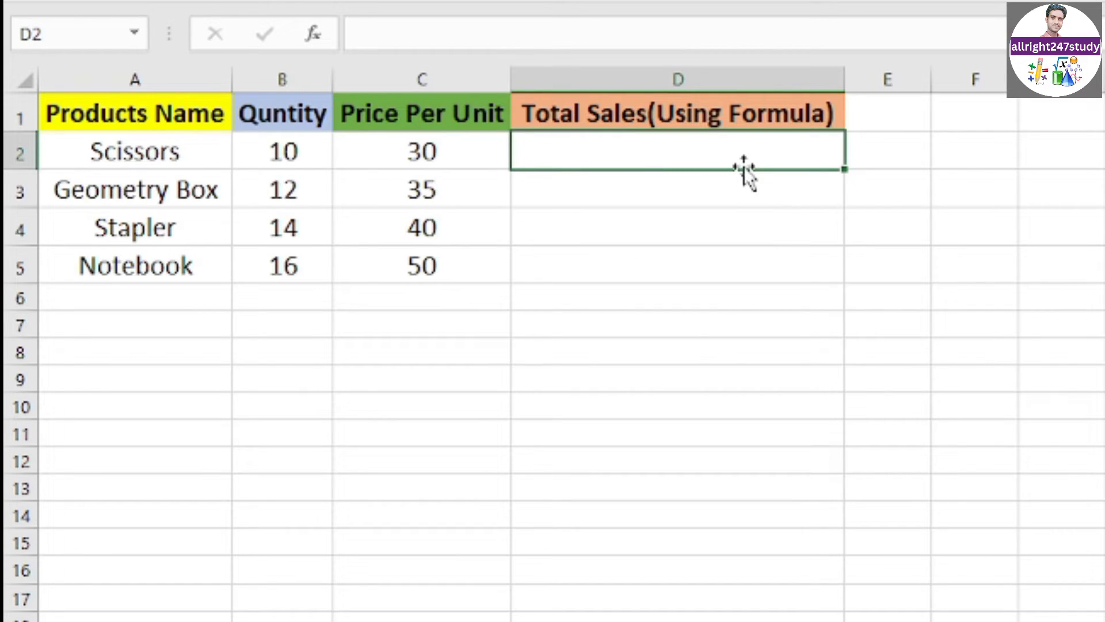
pyautogui.click(705, 203)
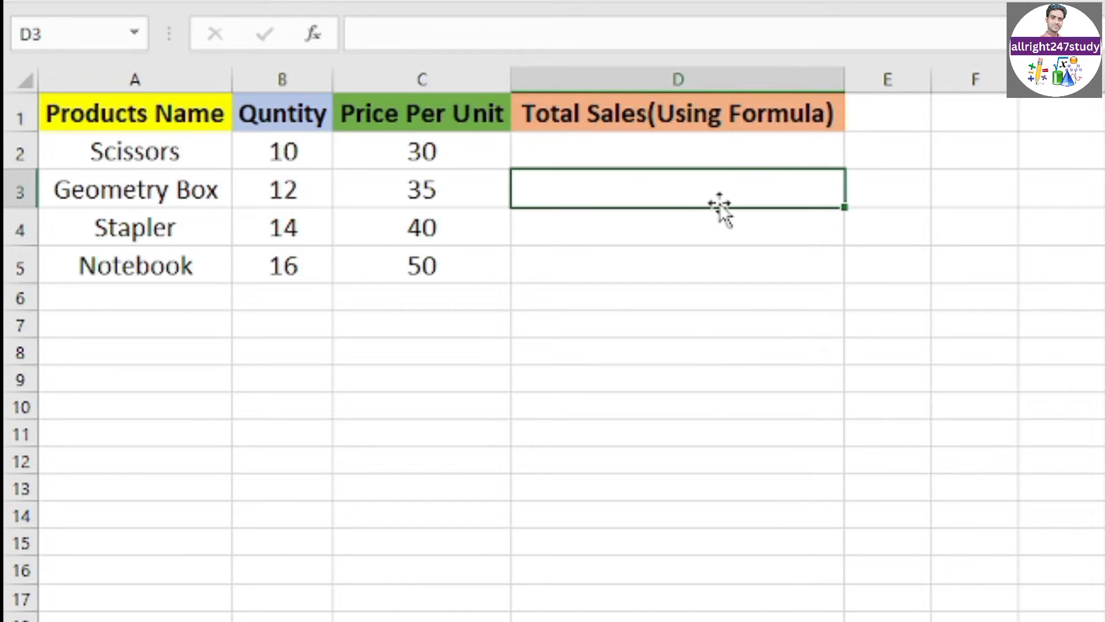
pyautogui.click(707, 153)
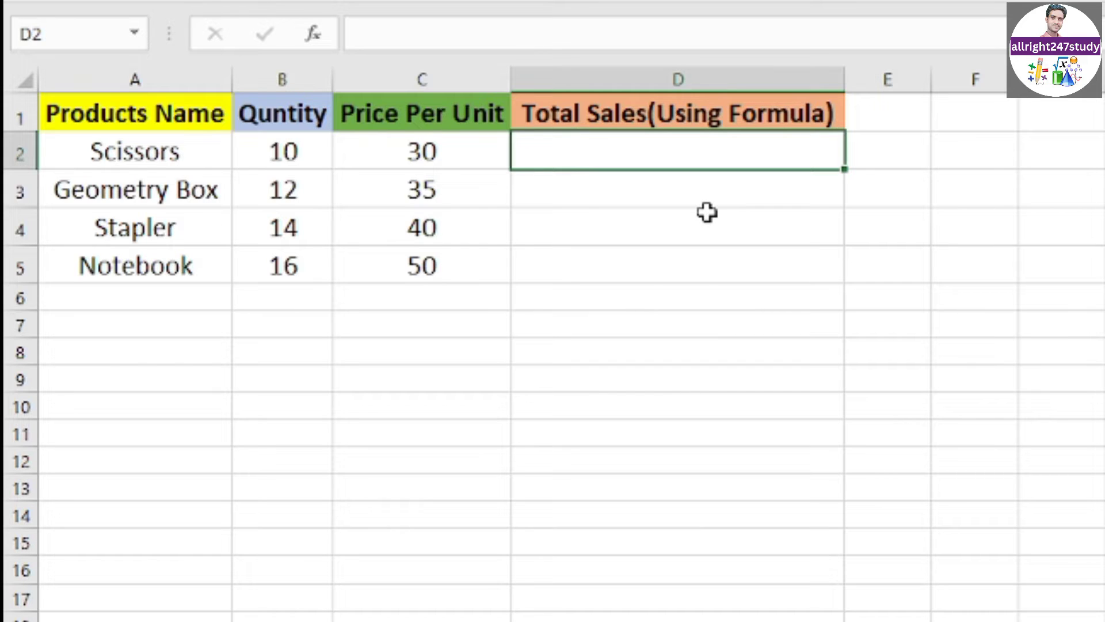
pyautogui.write('=')
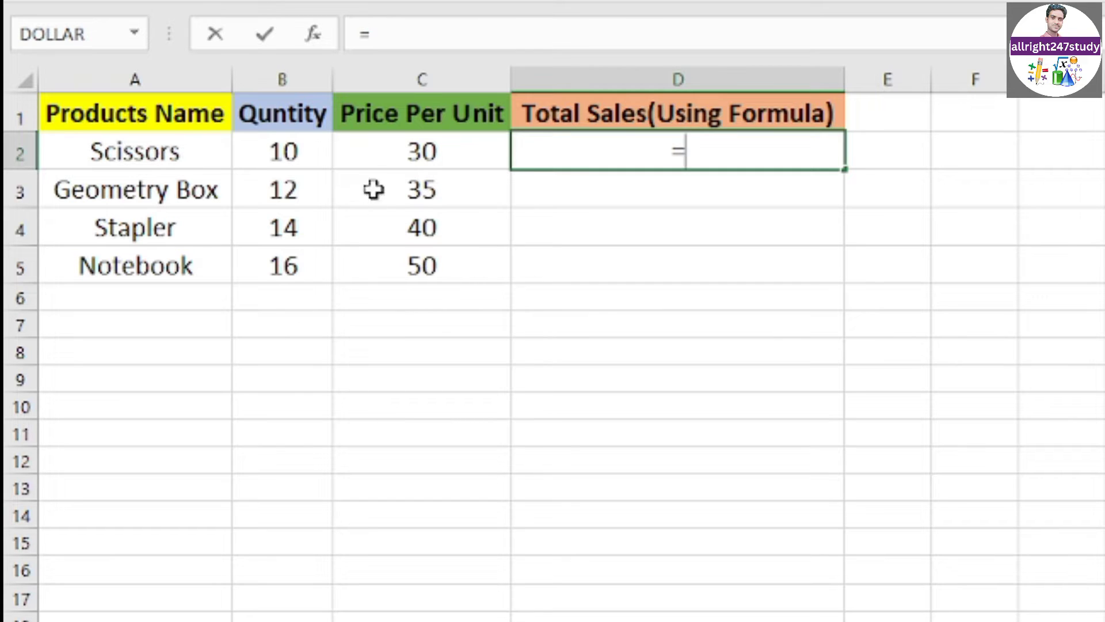
pyautogui.click(287, 150)
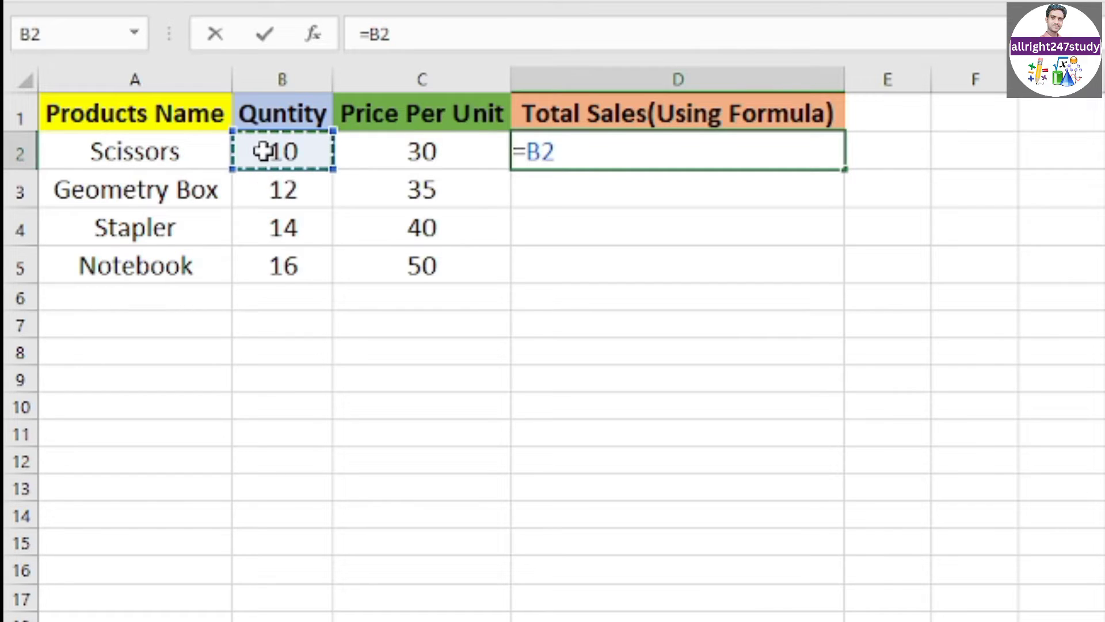
pyautogui.write('*')
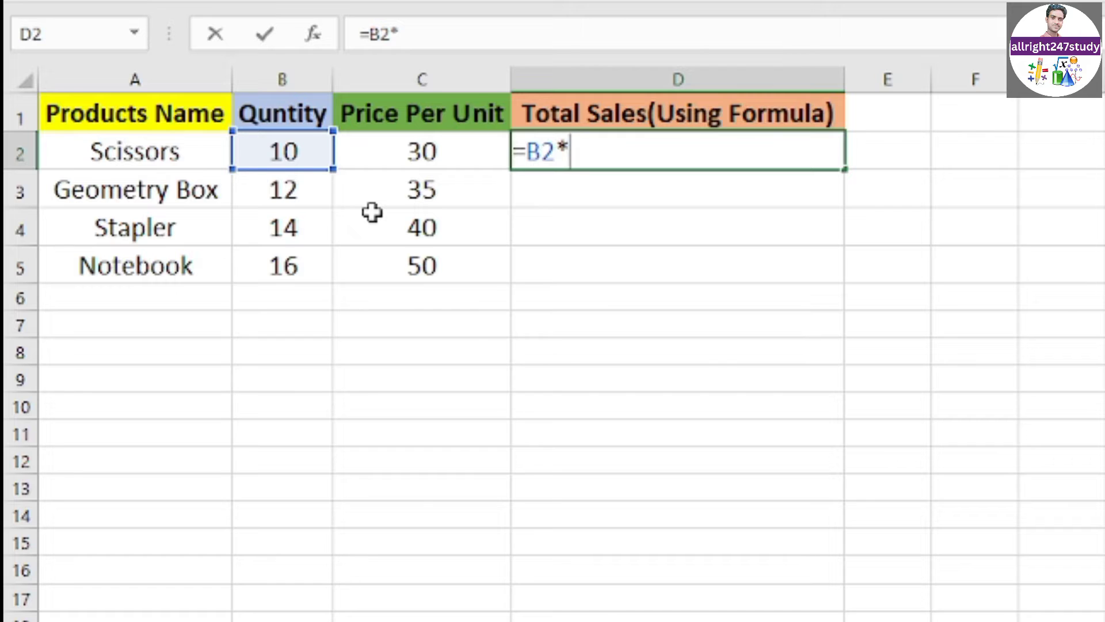
pyautogui.press('Left')
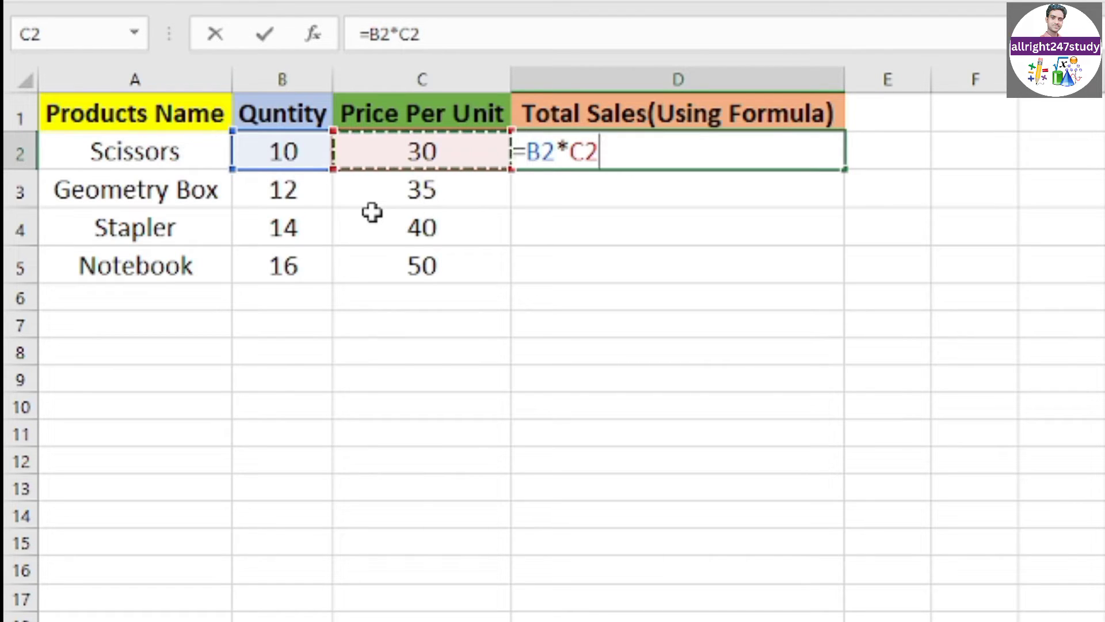
pyautogui.press('Return')
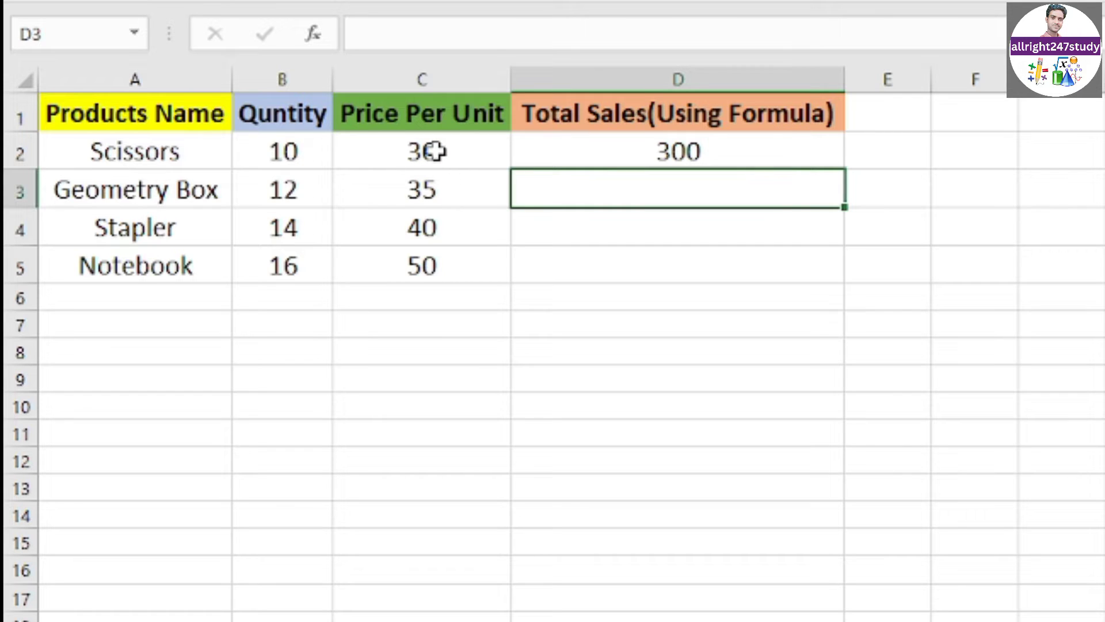
# Step: Fill the multiplication formula from D2 down to D5 for the remaining products
pyautogui.click(630, 155)
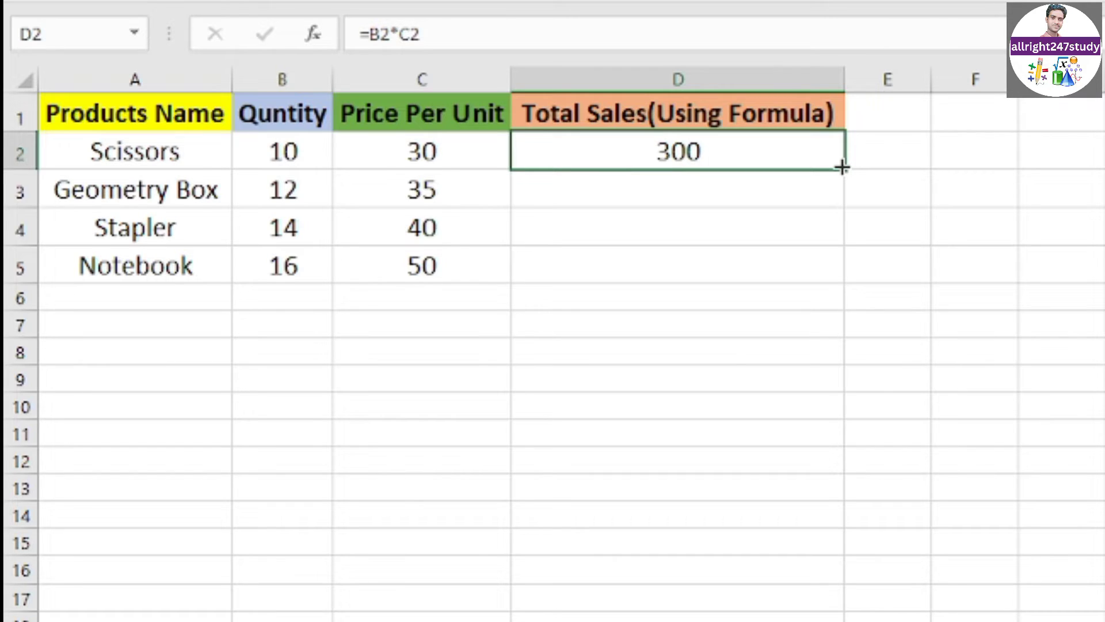
pyautogui.moveTo(842, 167); pyautogui.dragTo(845, 288)
pyautogui.click(1022, 269)
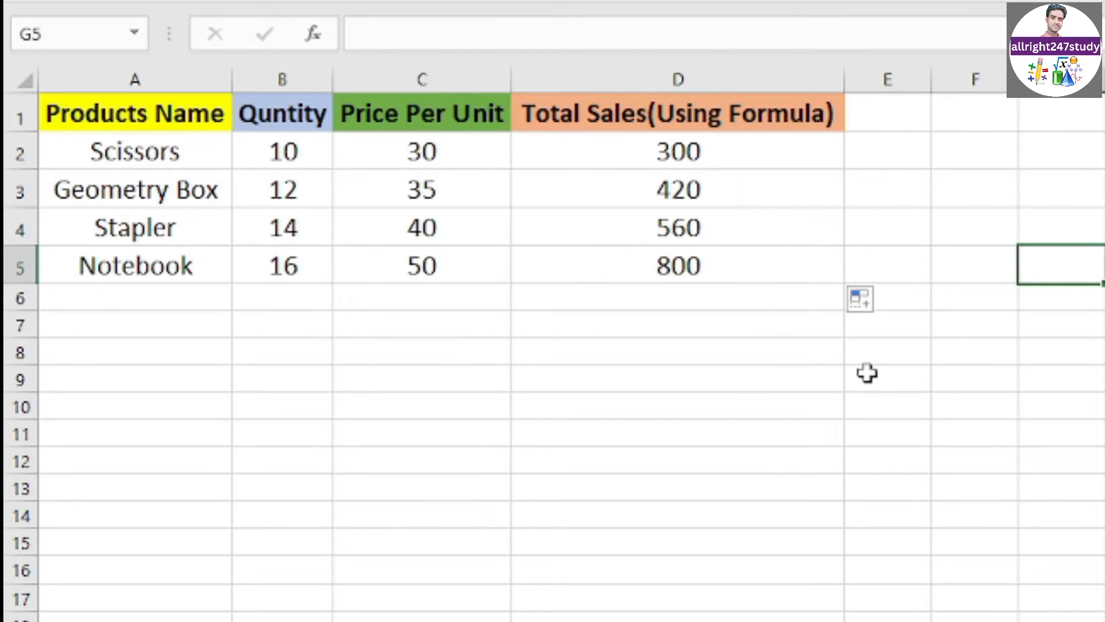
pyautogui.click(738, 390)
# Step: On Sheet2, clear the Total Sales(Using Function) results in cells D2 through D5
pyautogui.click(602, 480)
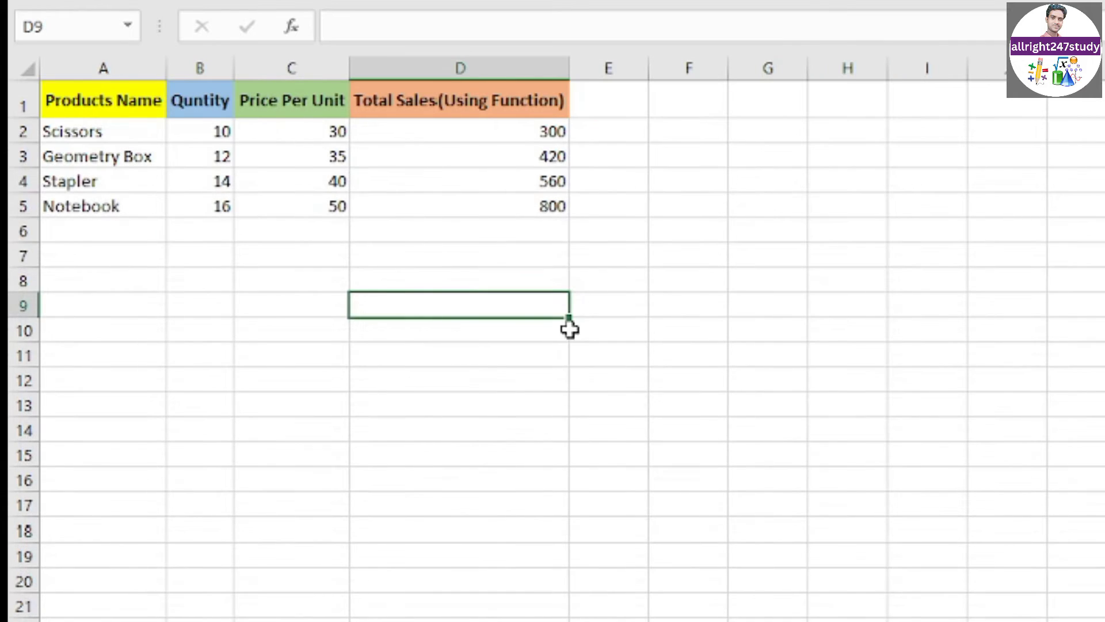
pyautogui.click(645, 235)
pyautogui.click(510, 93)
pyautogui.moveTo(528, 138); pyautogui.dragTo(542, 205)
pyautogui.press('Delete')
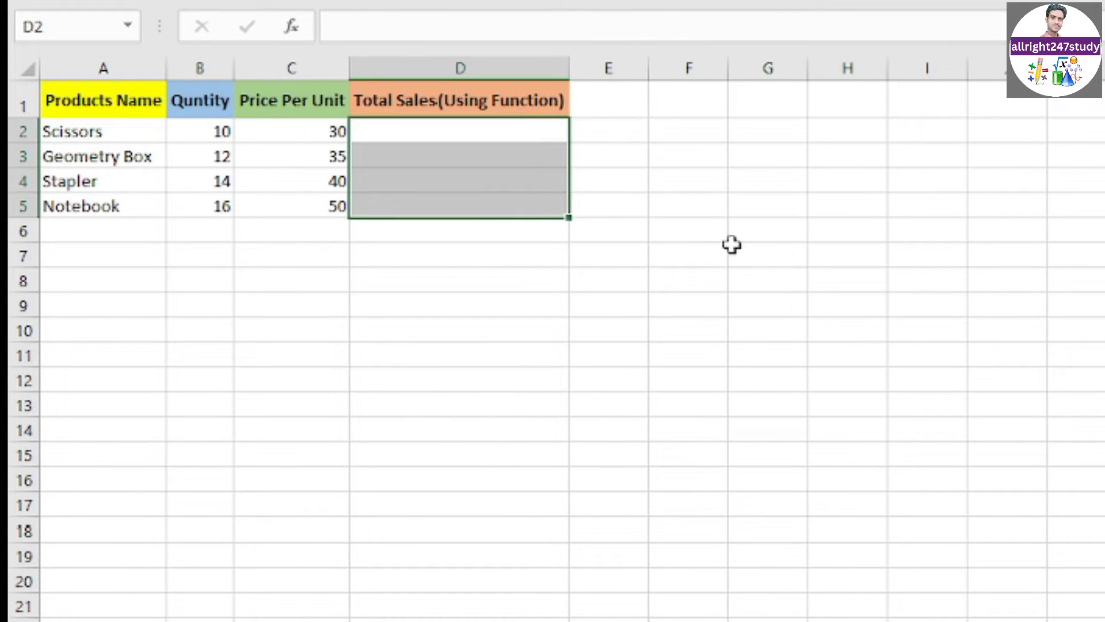
pyautogui.click(811, 251)
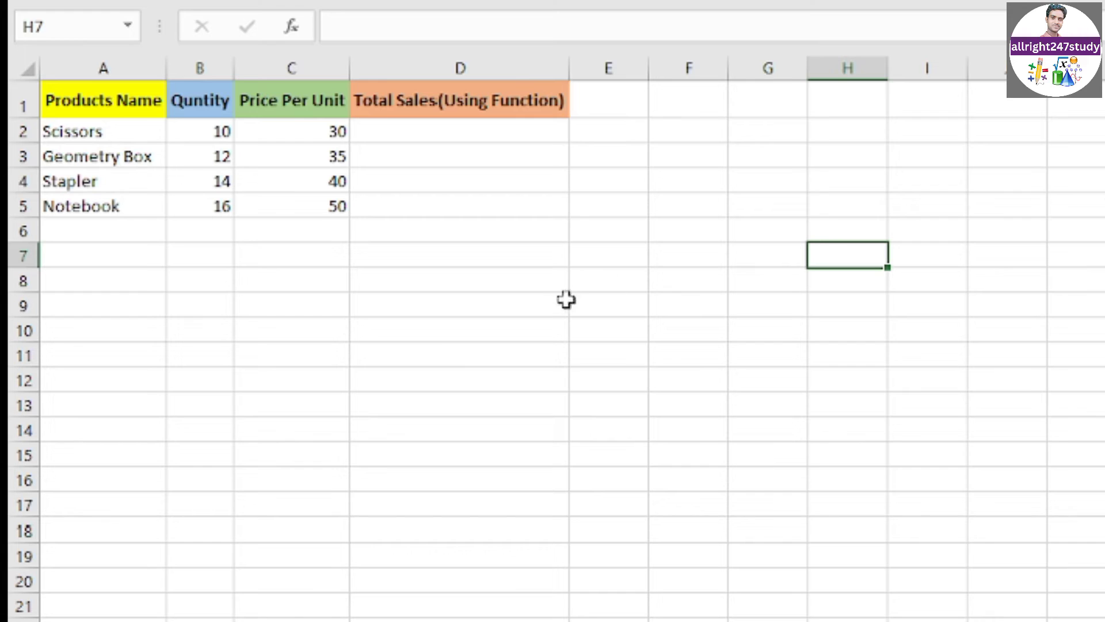
# Step: Enter =PRODUCT(B2:C2) in cell D2 to calculate the Scissors total sales with a function
pyautogui.click(466, 137)
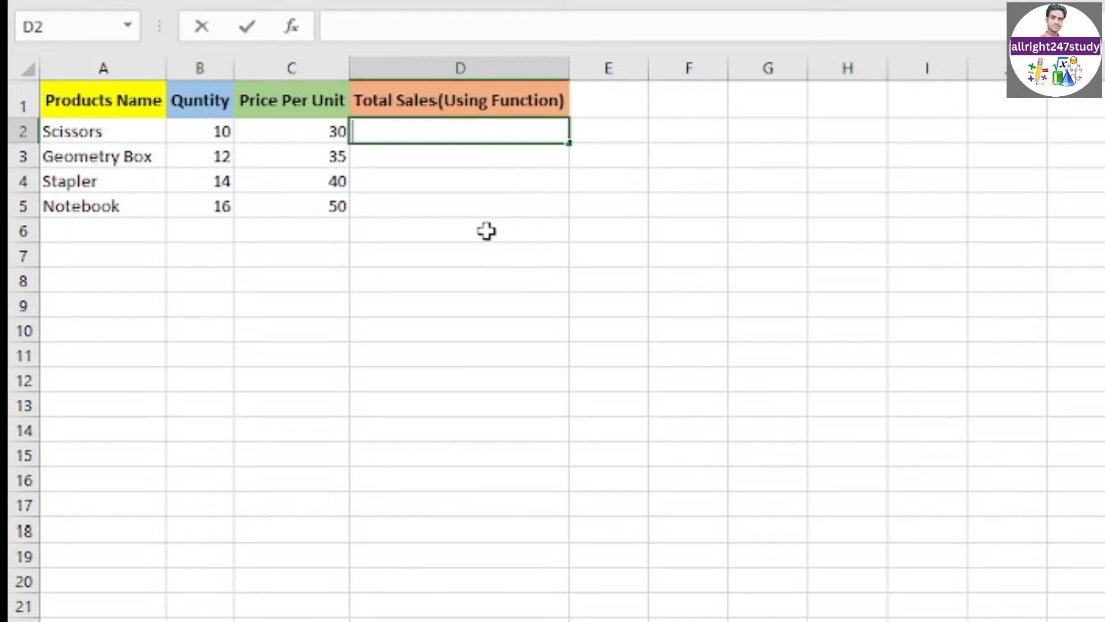
pyautogui.write('=')
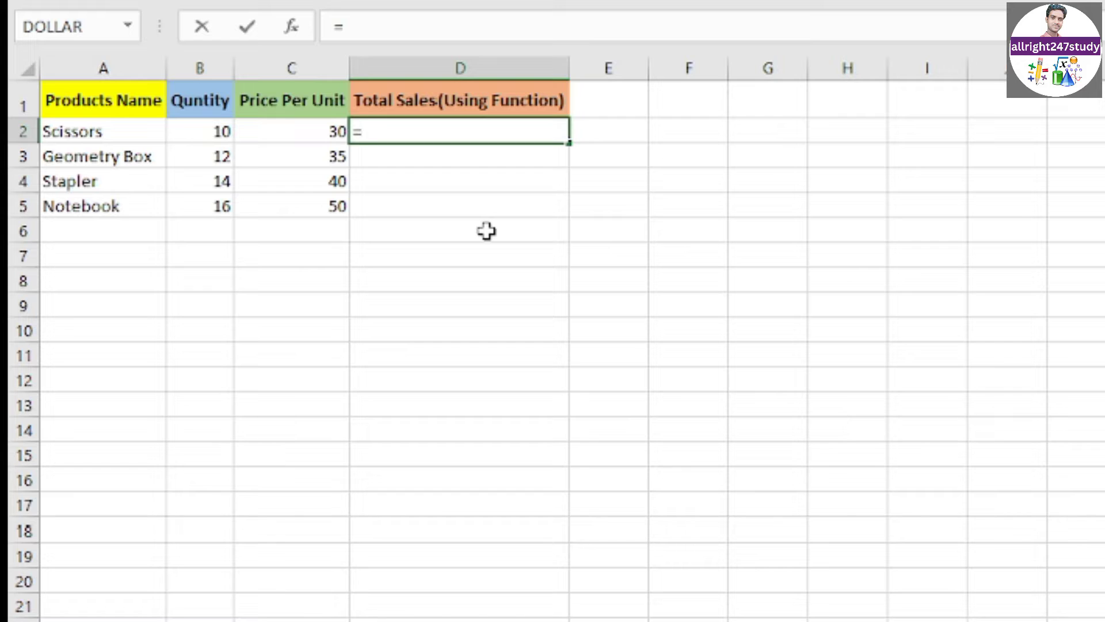
pyautogui.write('pro')
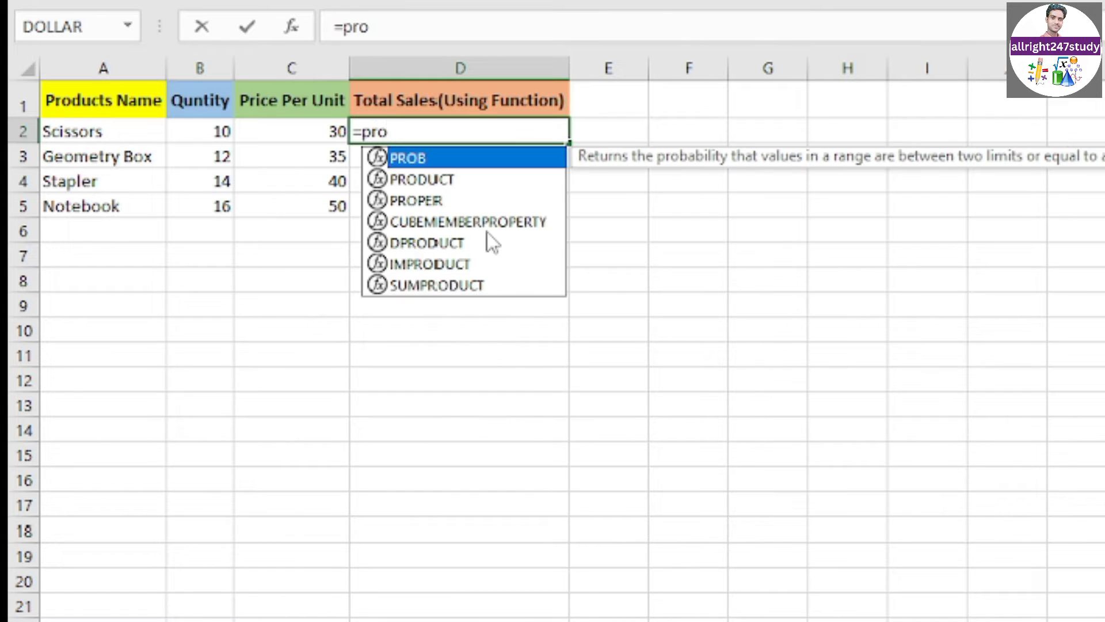
pyautogui.doubleClick(485, 179)
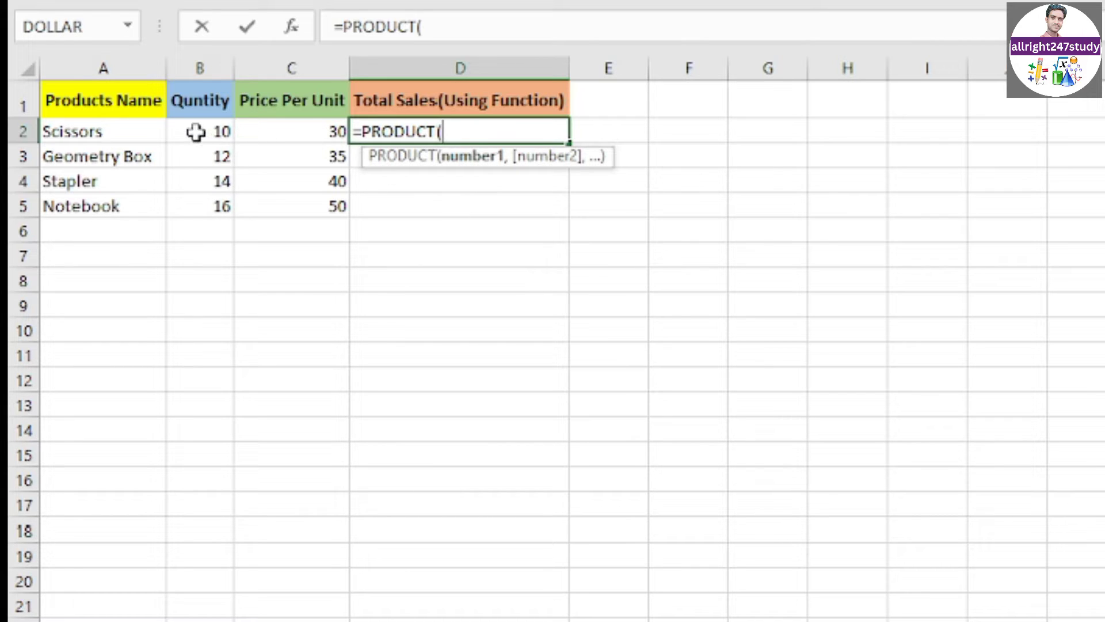
pyautogui.moveTo(196, 131); pyautogui.dragTo(337, 126)
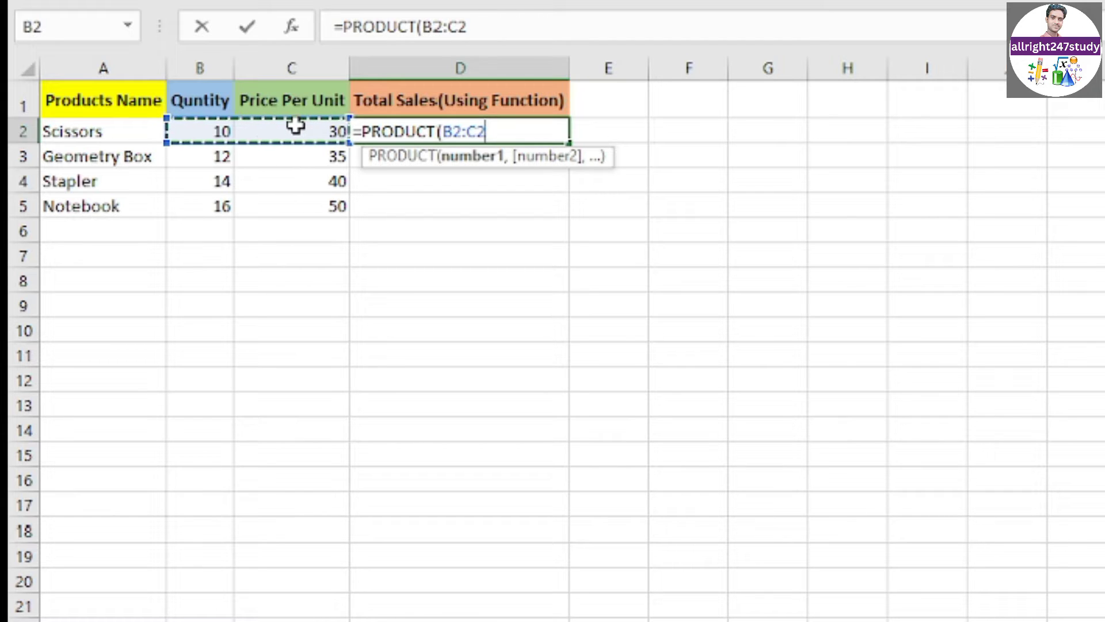
pyautogui.write(')')
pyautogui.press('Return')
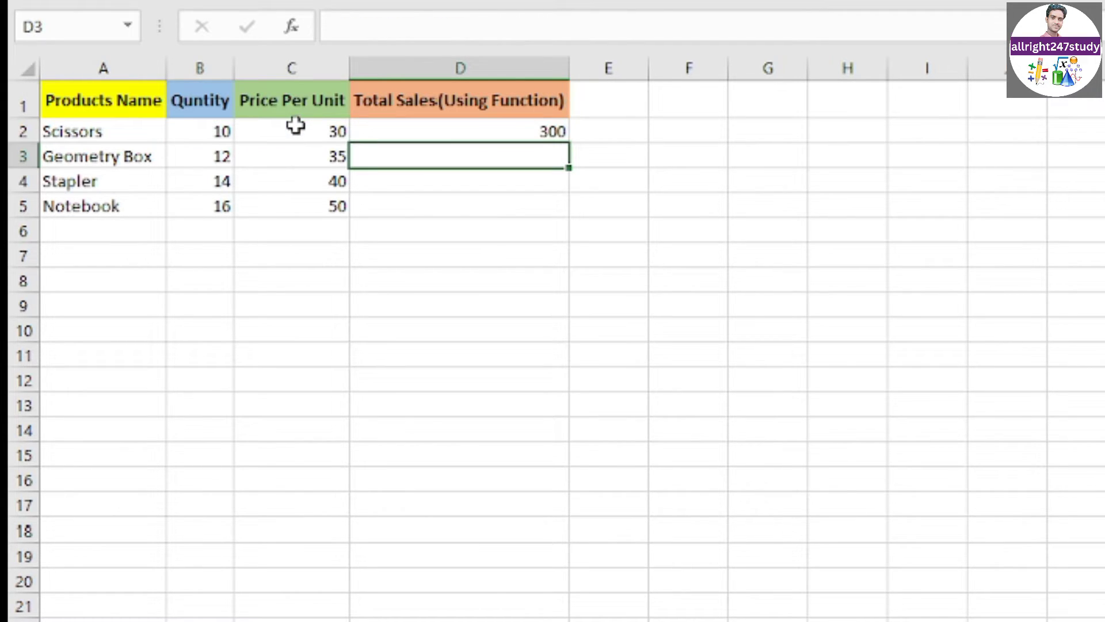
# Step: Fill the PRODUCT function from D2 down to D5 for the remaining products
pyautogui.click(569, 288)
pyautogui.click(535, 137)
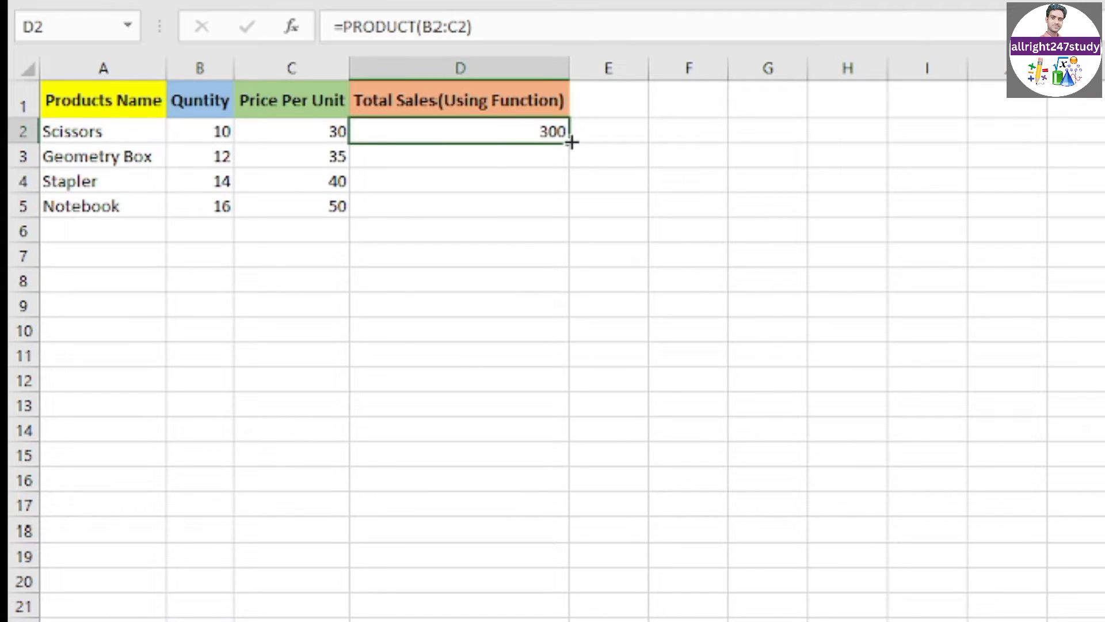
pyautogui.moveTo(572, 139); pyautogui.dragTo(570, 216)
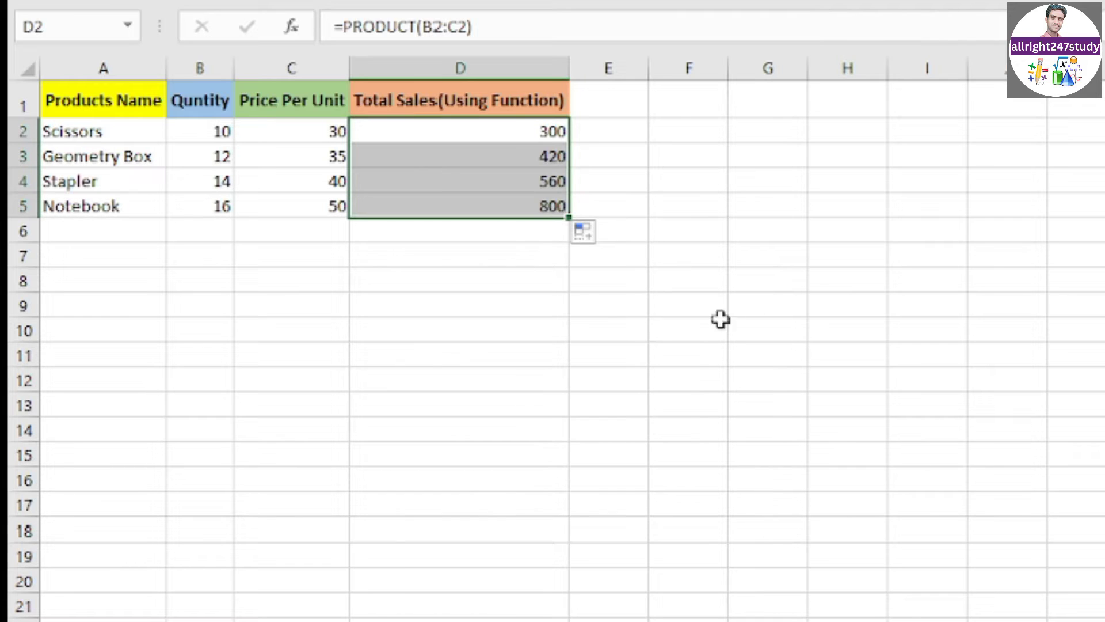
pyautogui.click(627, 331)
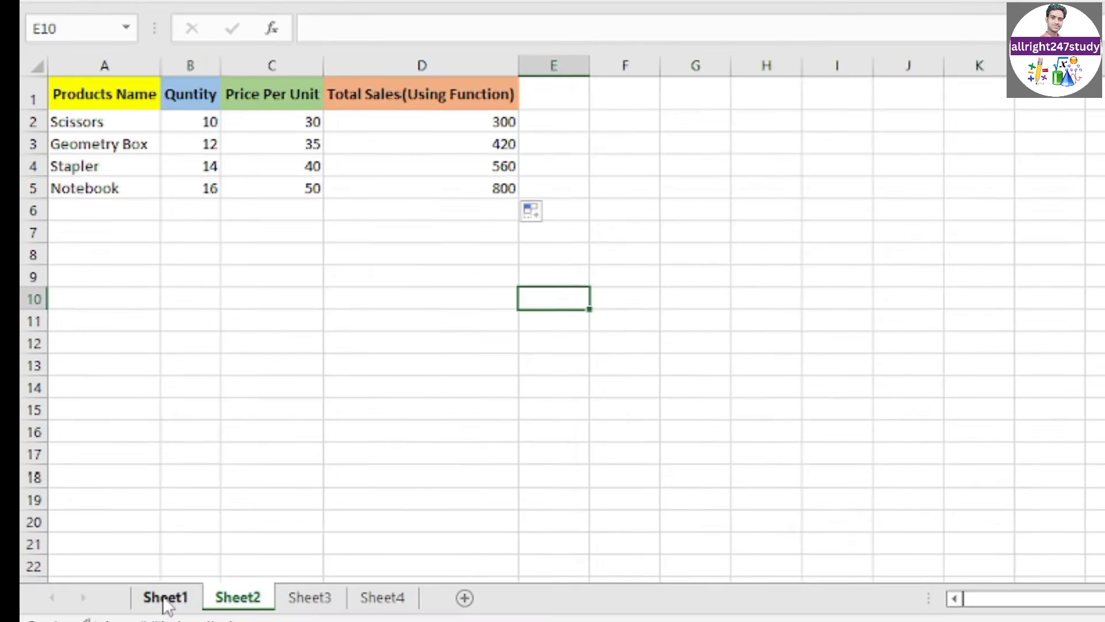
# Step: Compare the formula-based totals on Sheet1 with the function-based totals on Sheet2
pyautogui.click(165, 599)
pyautogui.click(609, 262)
pyautogui.click(268, 595)
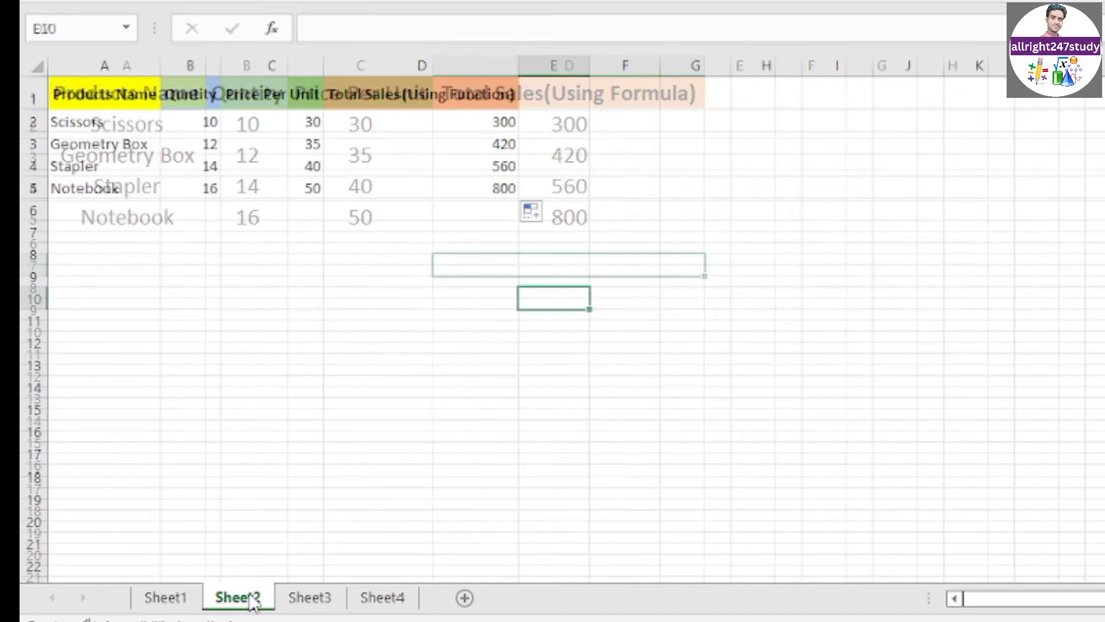
pyautogui.click(447, 414)
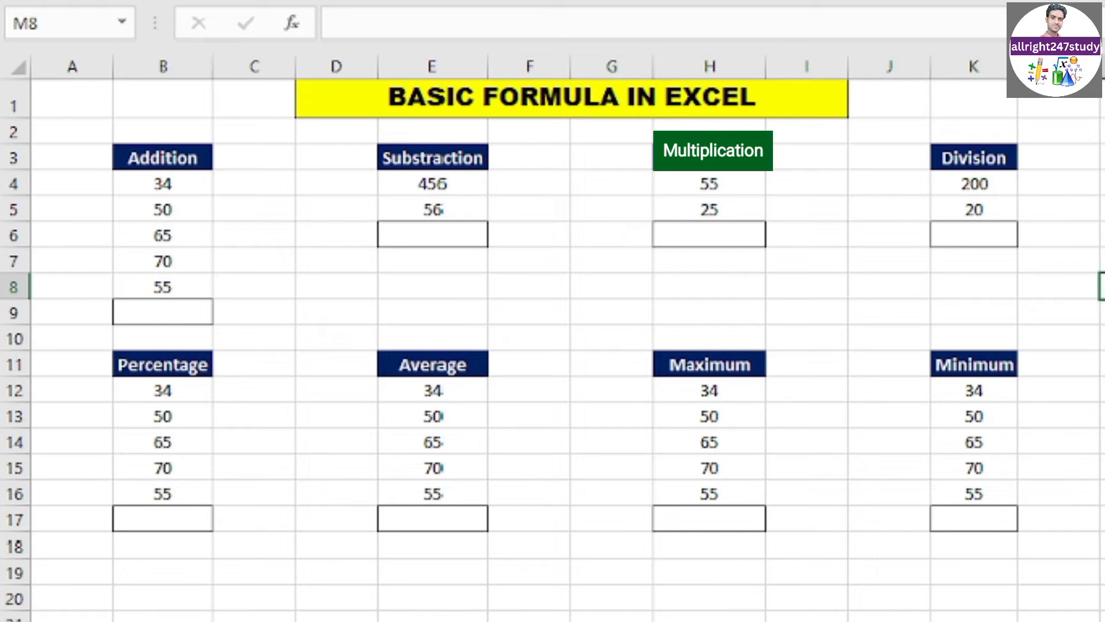
# Step: Total the Addition values in cell B9 by entering the function =SUM(B4:B8)
pyautogui.click(370, 297)
pyautogui.click(167, 314)
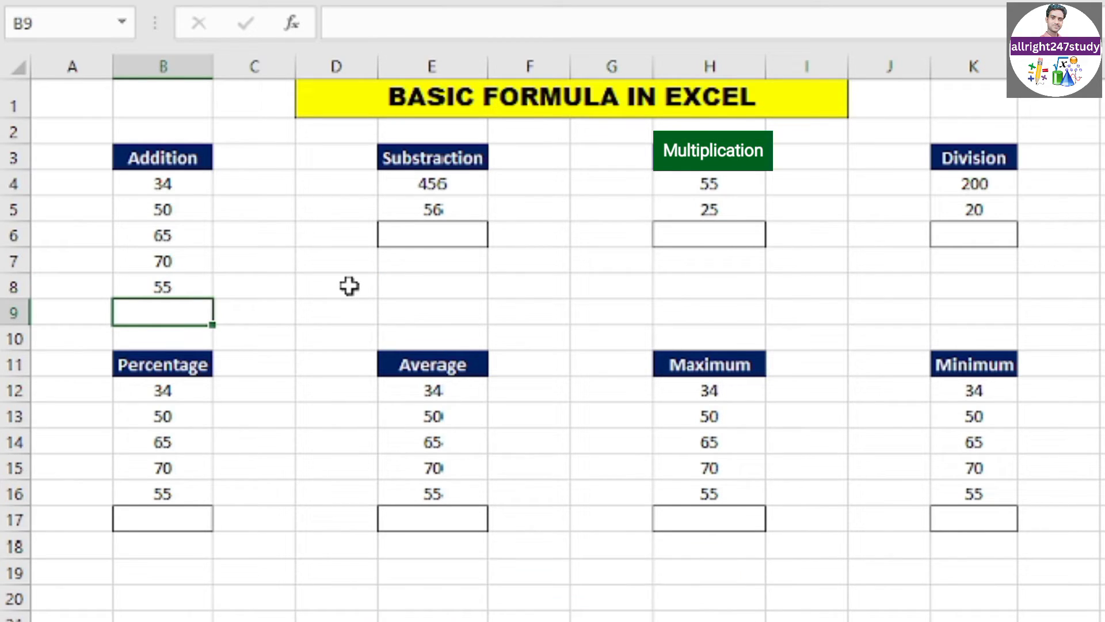
pyautogui.click(335, 318)
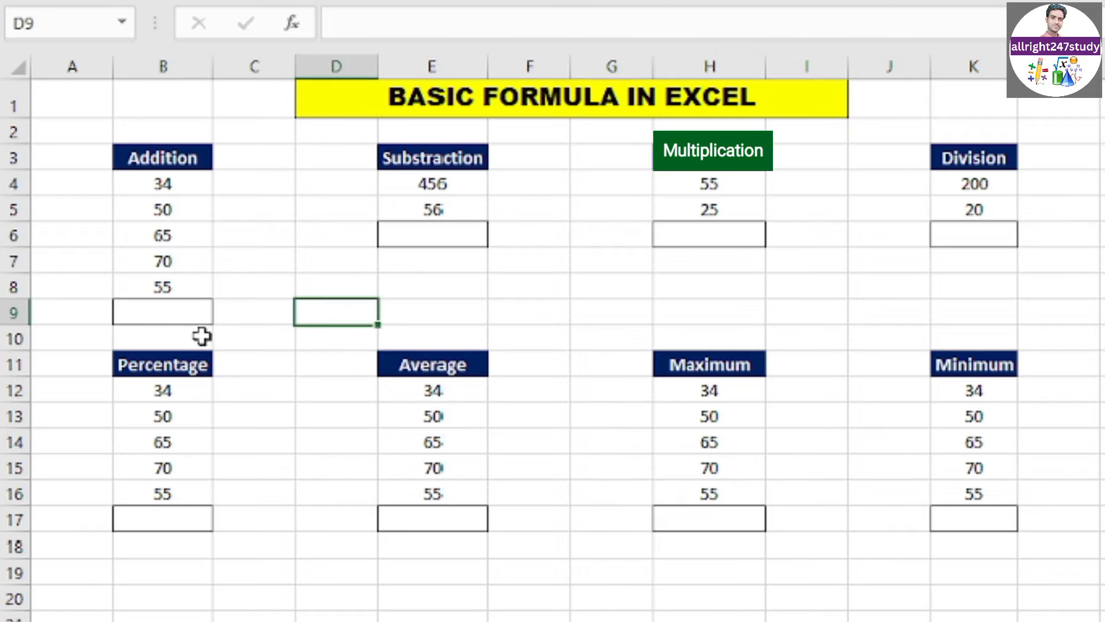
pyautogui.click(170, 321)
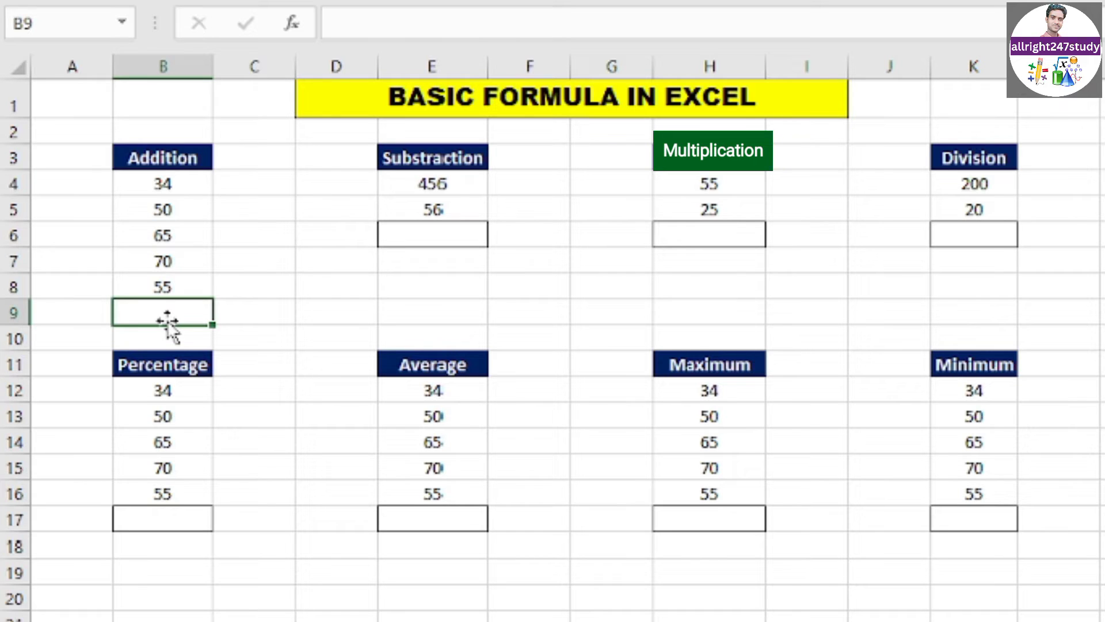
pyautogui.write('=')
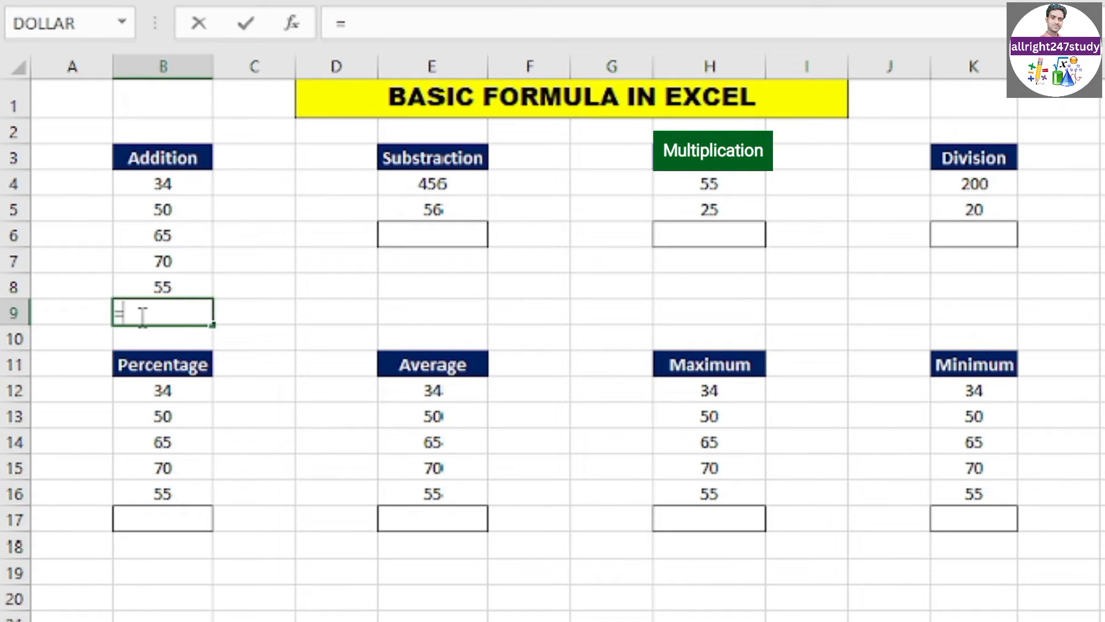
pyautogui.write('sum')
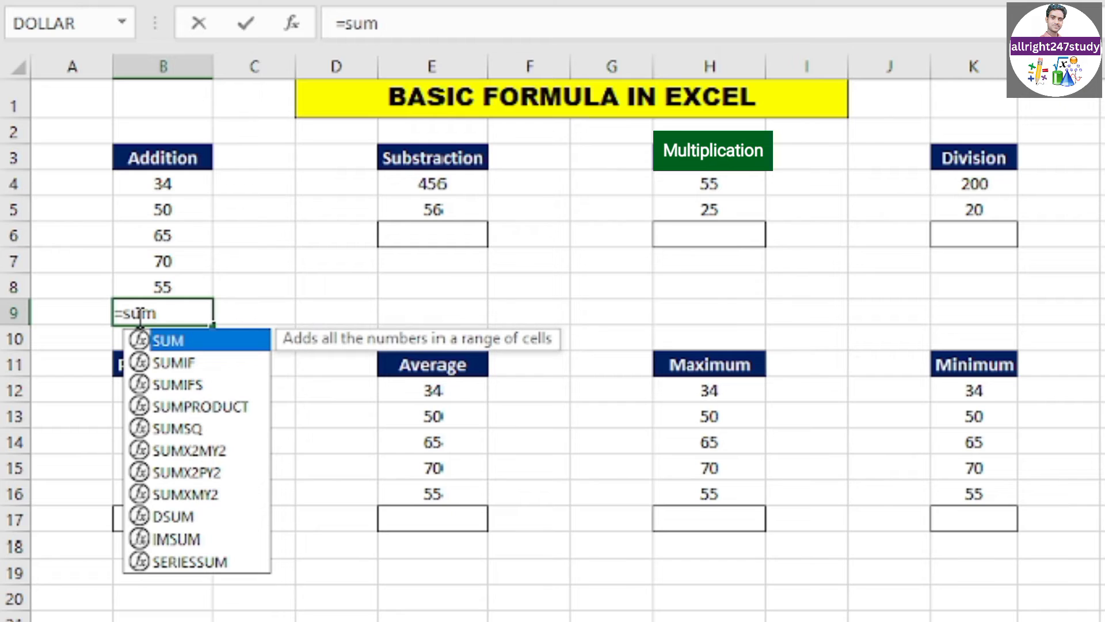
pyautogui.doubleClick(181, 343)
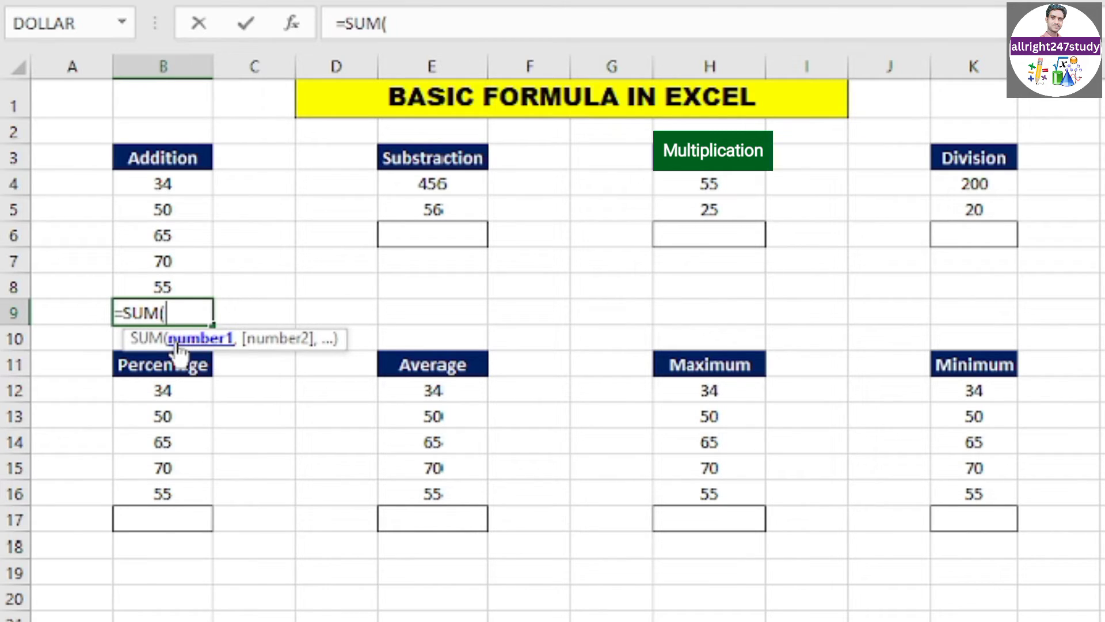
pyautogui.press('Up')
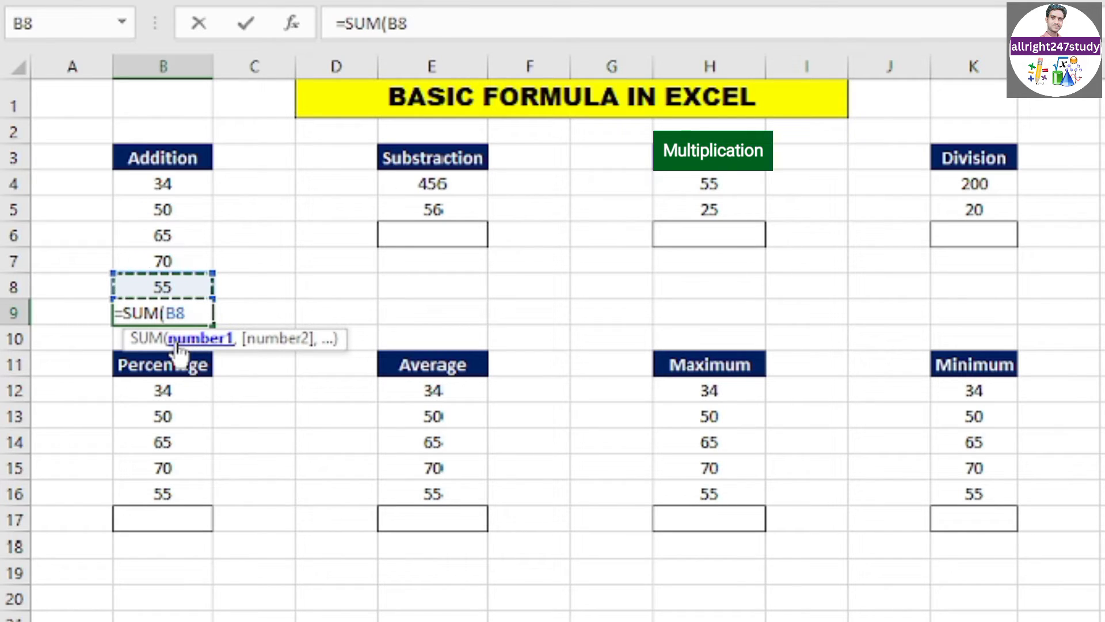
pyautogui.hotkey('shift', 'Up')
pyautogui.hotkey('shift', 'Up')
pyautogui.hotkey('shift', 'Up')
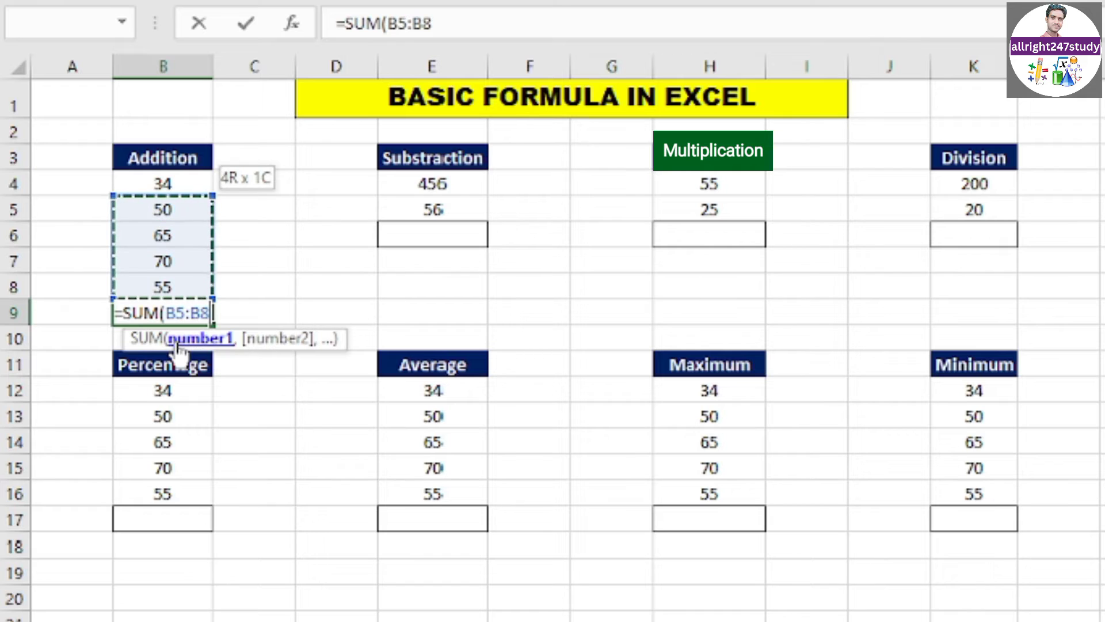
pyautogui.hotkey('shift', 'Up')
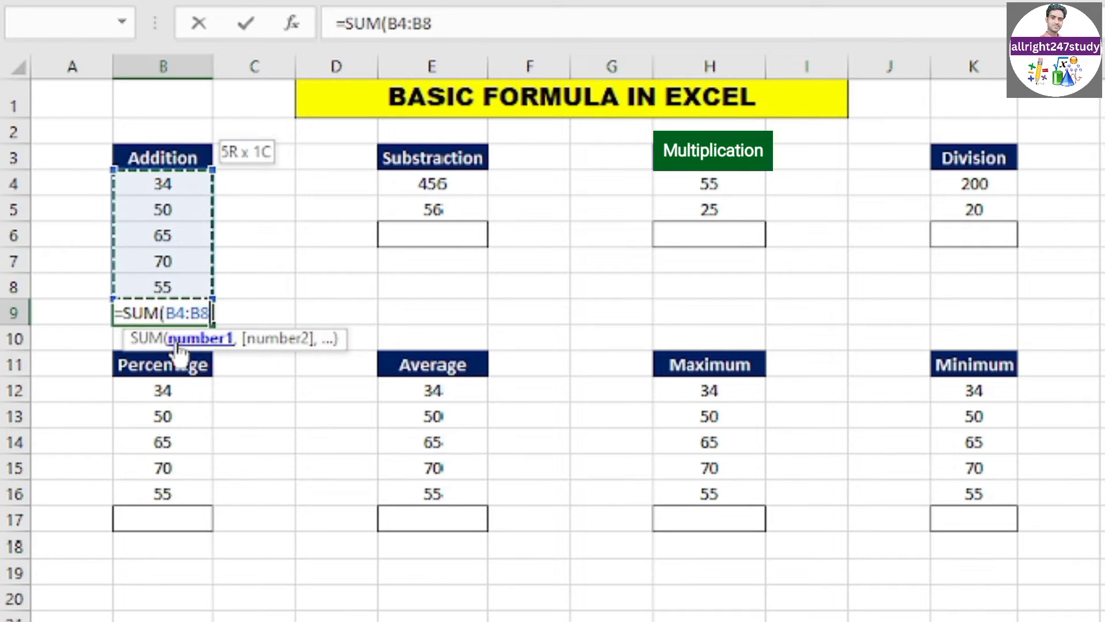
pyautogui.write(')')
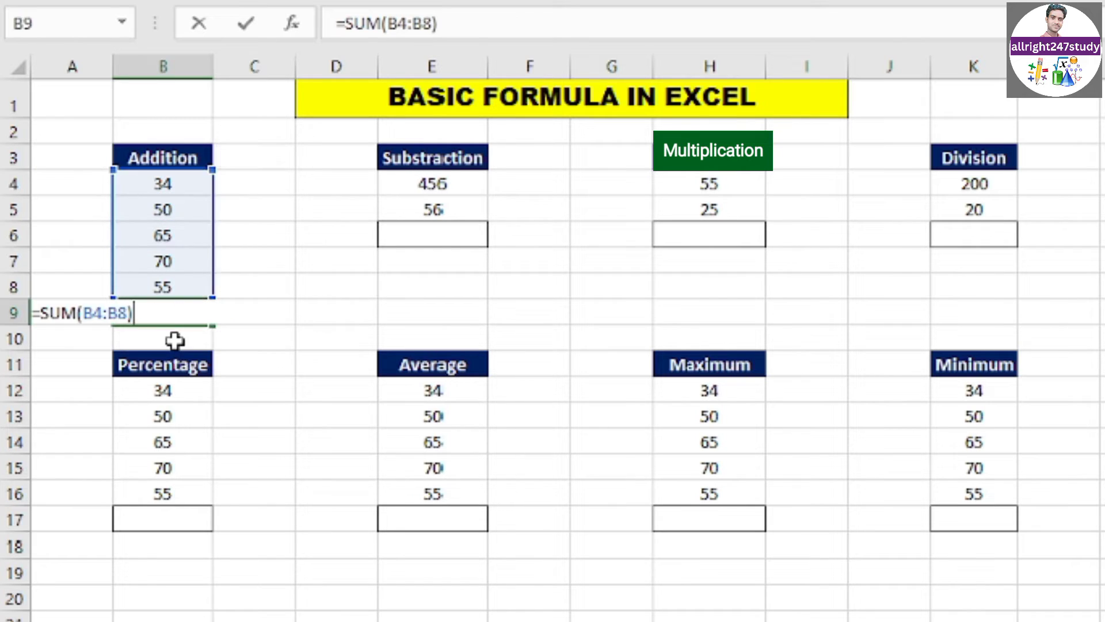
pyautogui.press('Return')
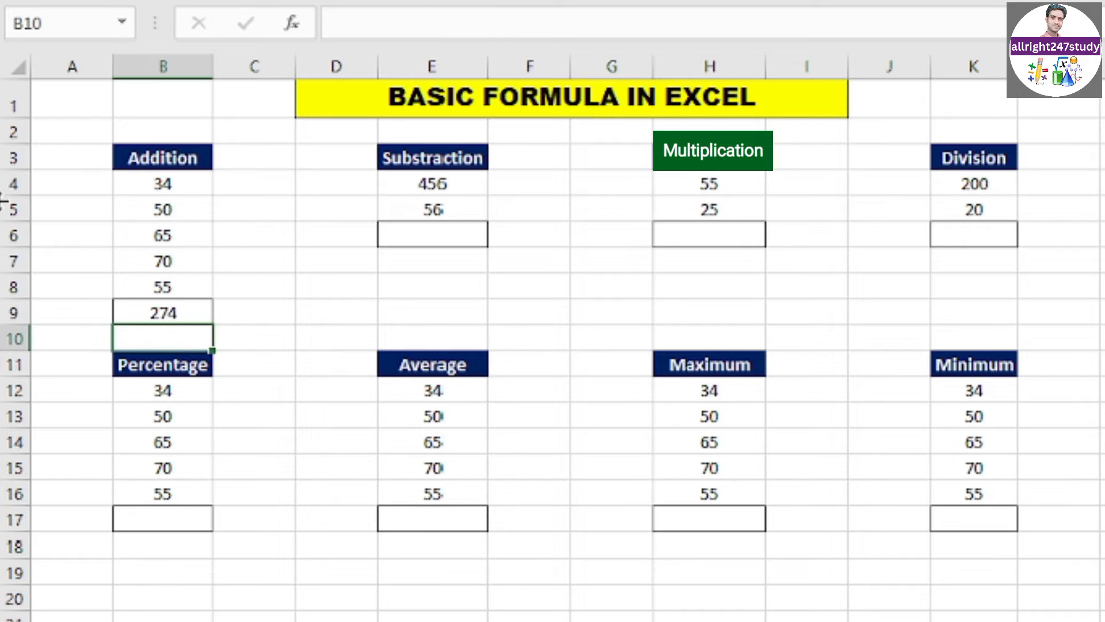
pyautogui.click(388, 329)
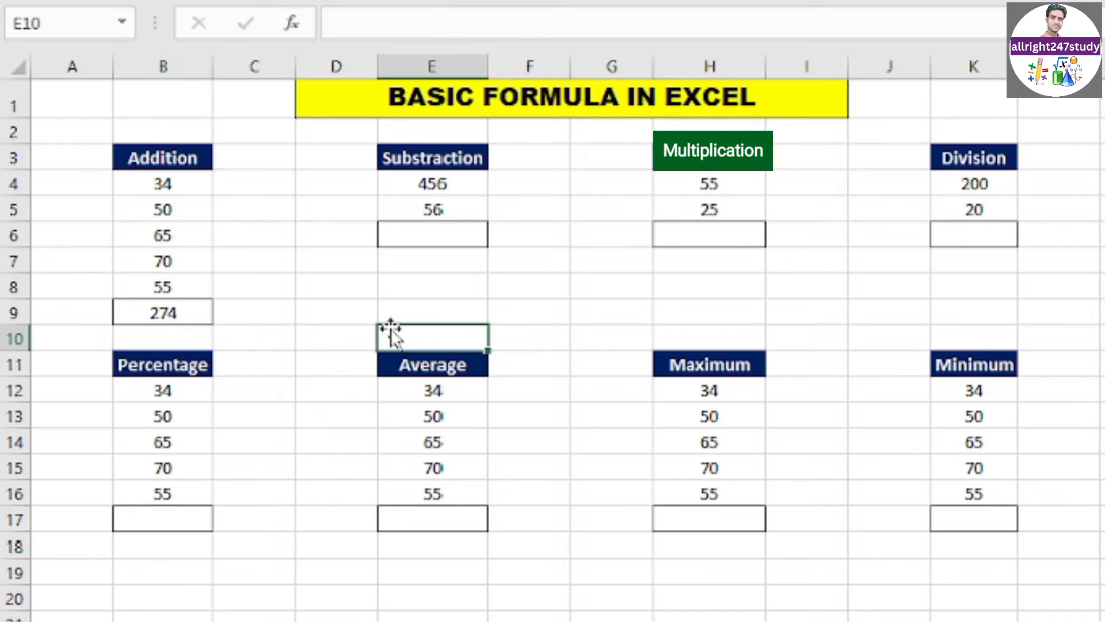
# Step: Clear the Addition total from cell B9
pyautogui.click(172, 316)
pyautogui.write('=')
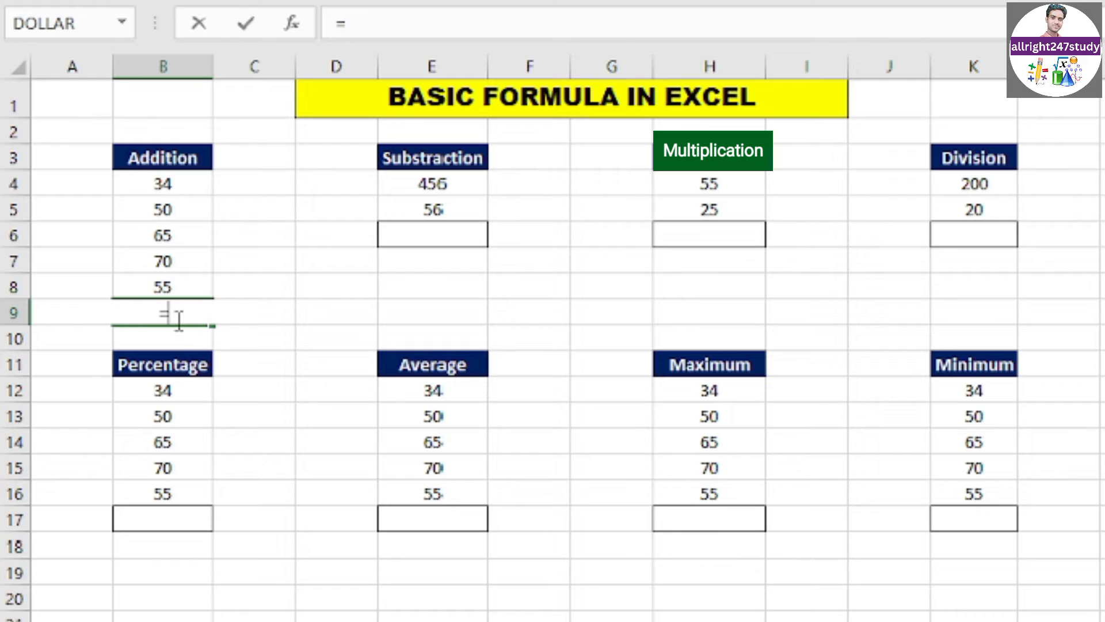
pyautogui.press('BackSpace')
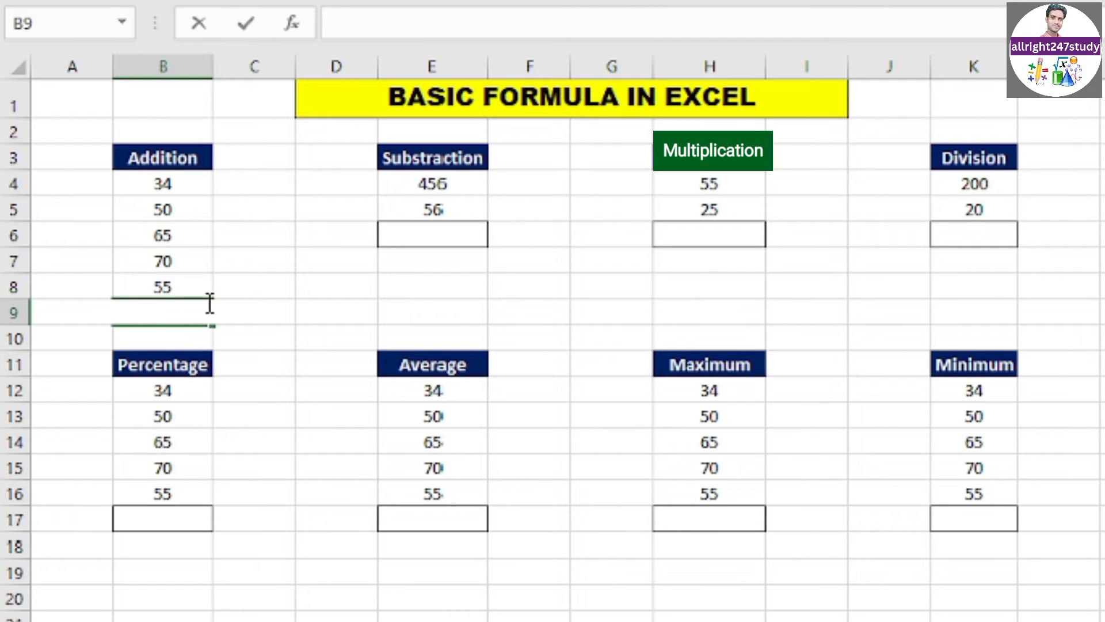
pyautogui.click(305, 305)
# Step: Use AutoSum in cell B9 to total the Addition values in B4:B8
pyautogui.click(156, 317)
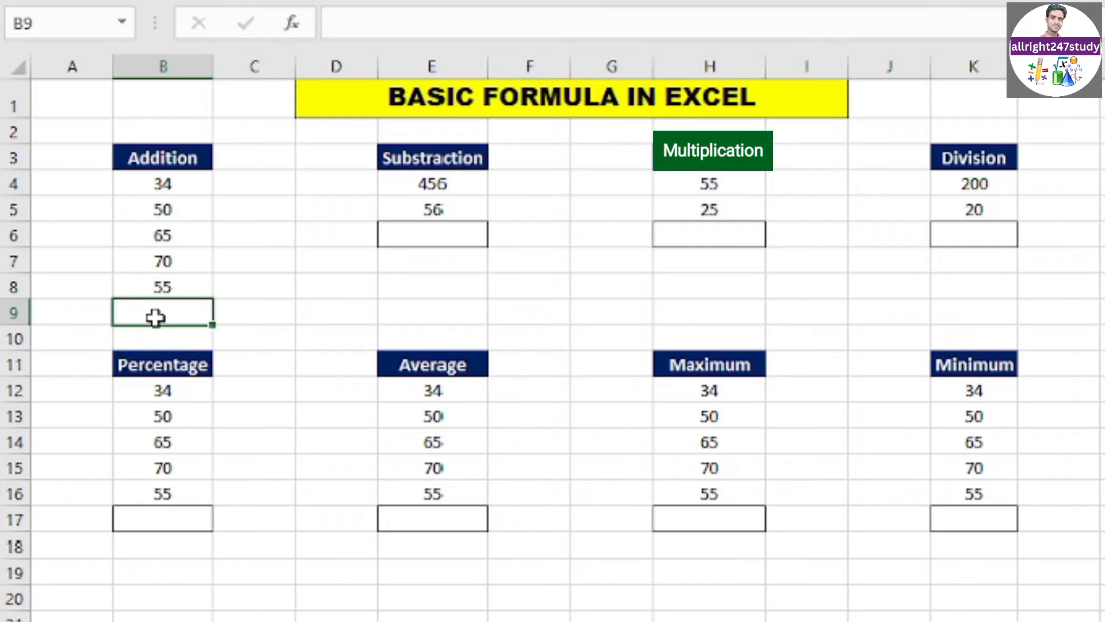
pyautogui.hotkey('alt', '=')
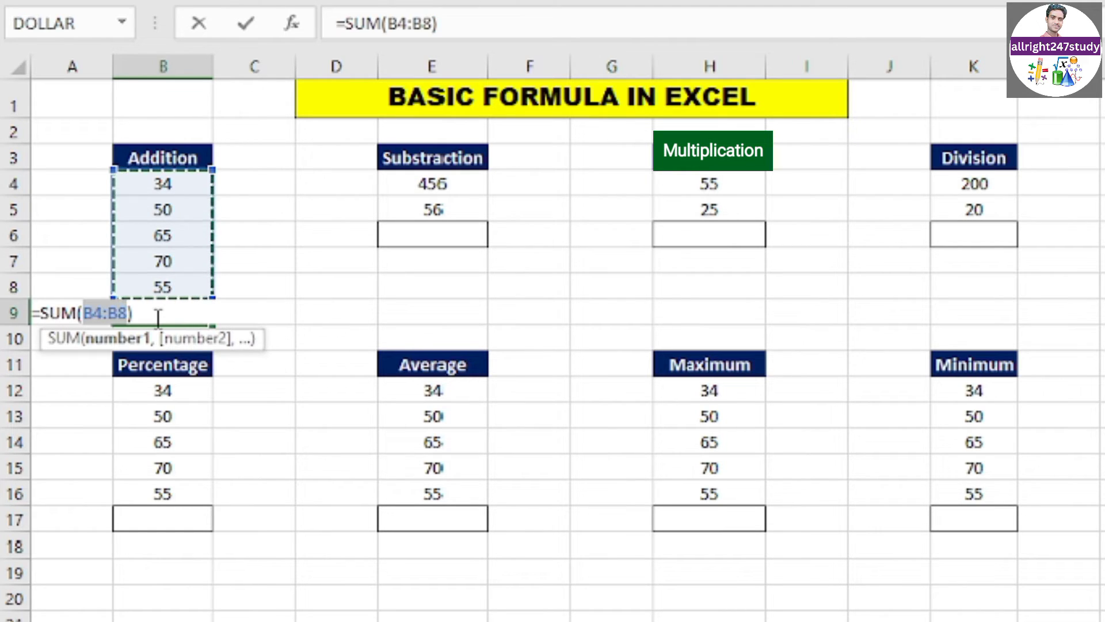
pyautogui.press('Return')
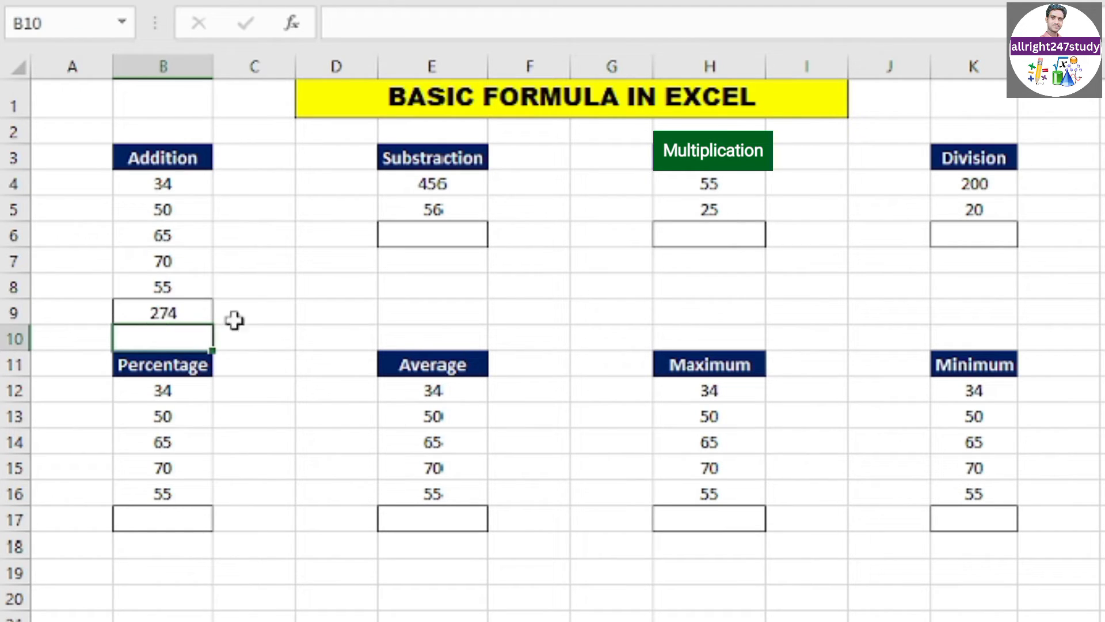
pyautogui.click(282, 329)
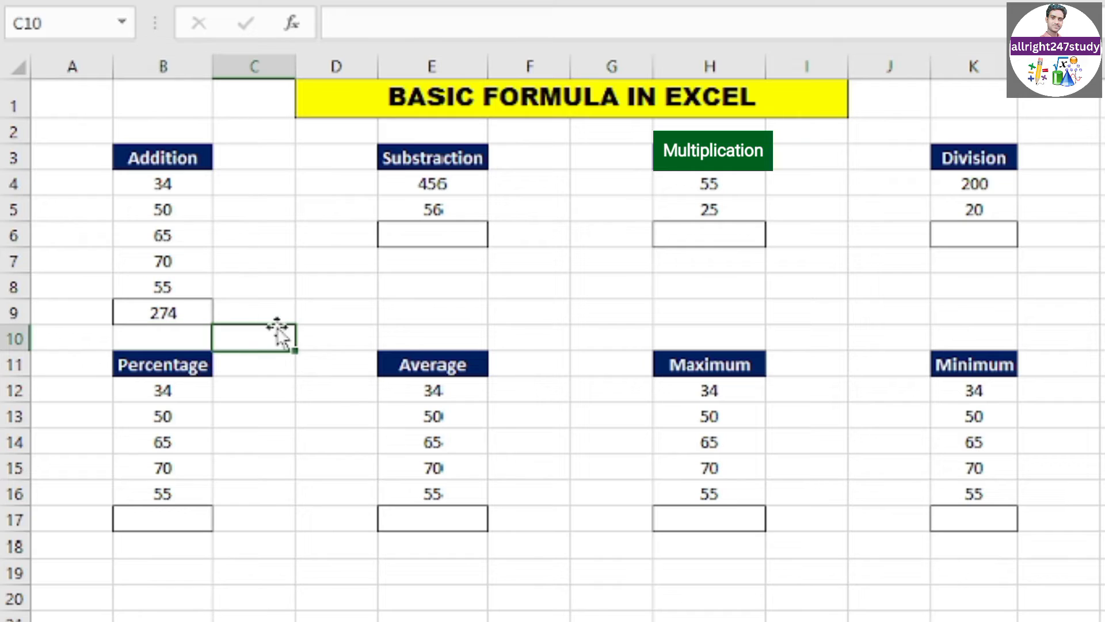
# Step: Replace the Addition total in cell B9 with the cell-by-cell formula =B4+B5+B6+B7+B8
pyautogui.click(147, 312)
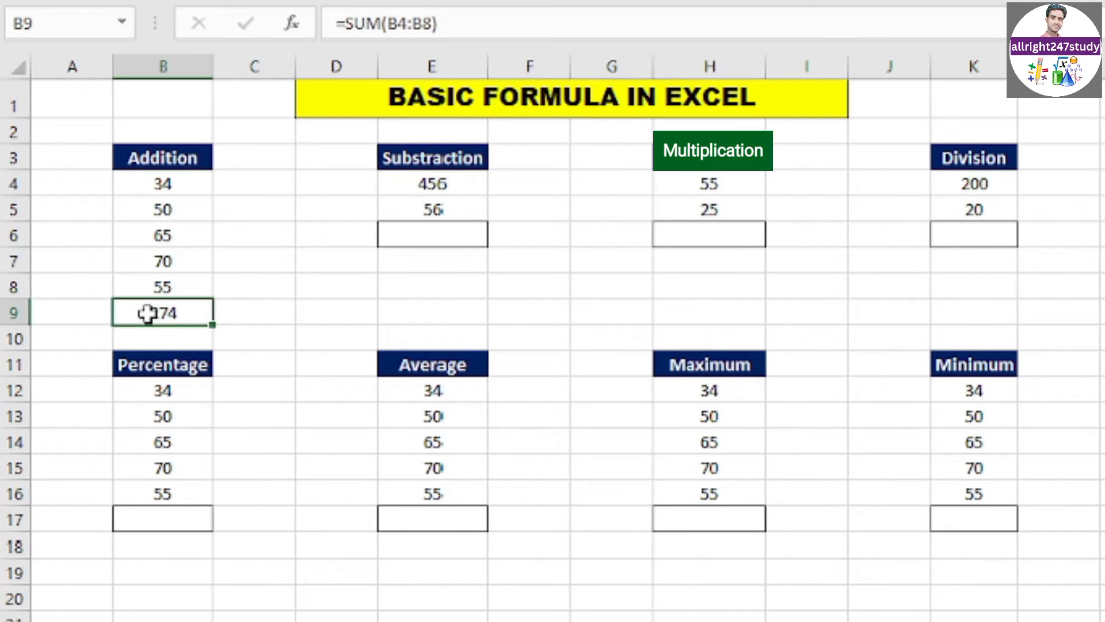
pyautogui.write('=')
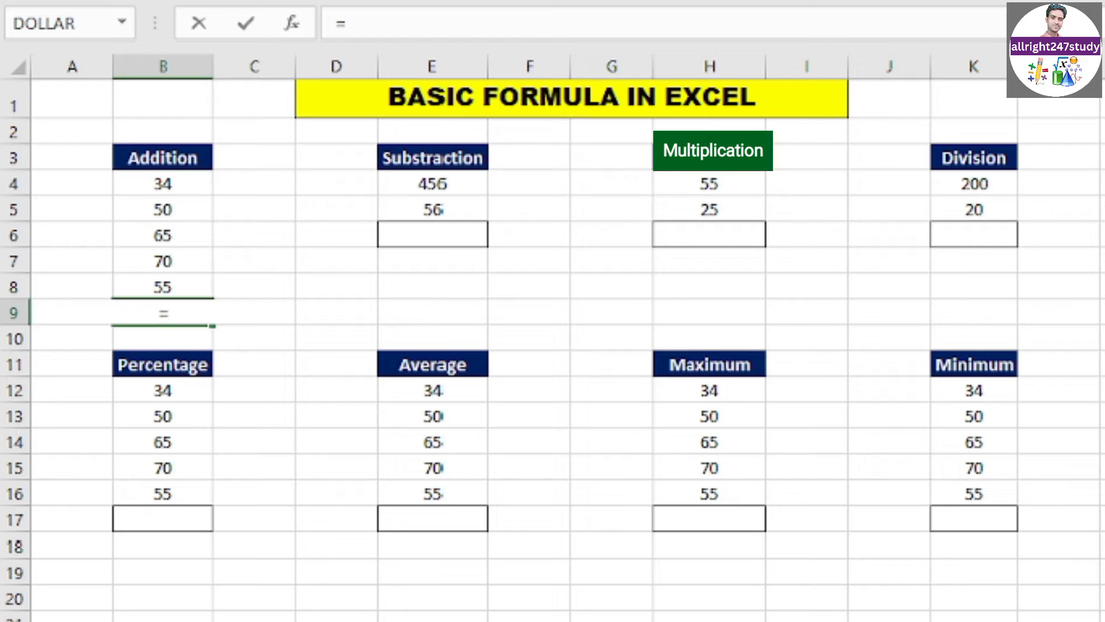
pyautogui.click(168, 184)
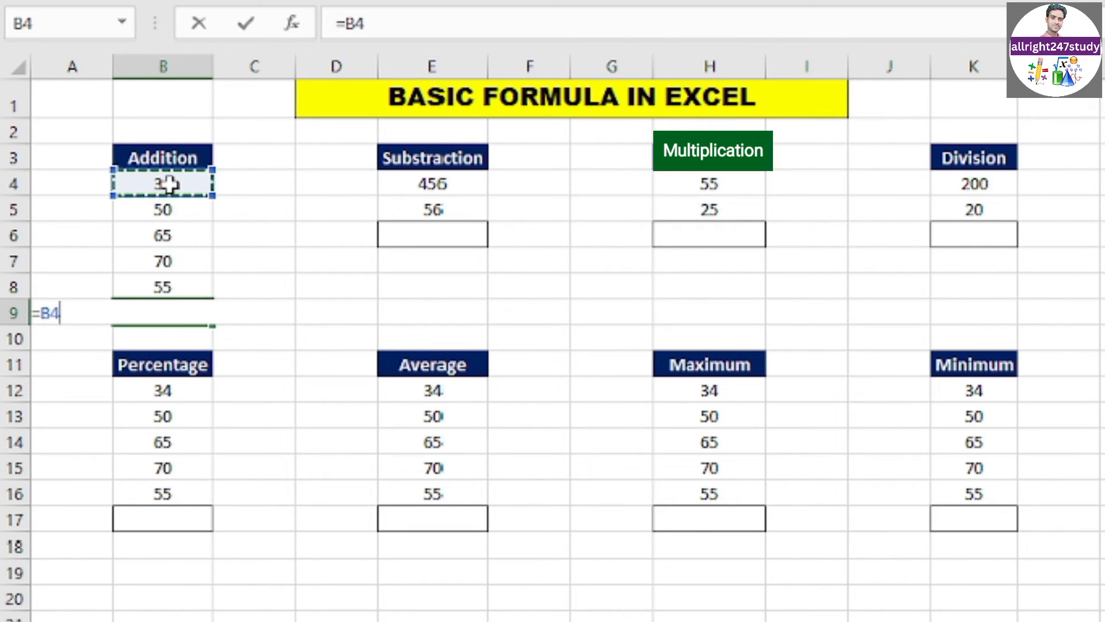
pyautogui.write('+')
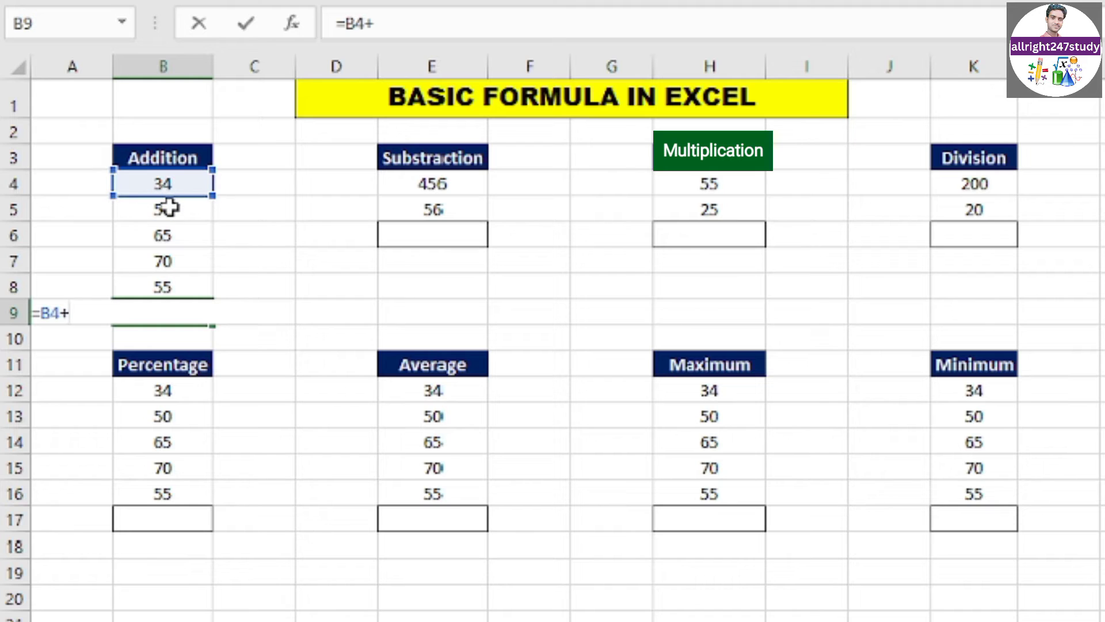
pyautogui.click(167, 208)
pyautogui.write('+')
pyautogui.click(178, 236)
pyautogui.write('+')
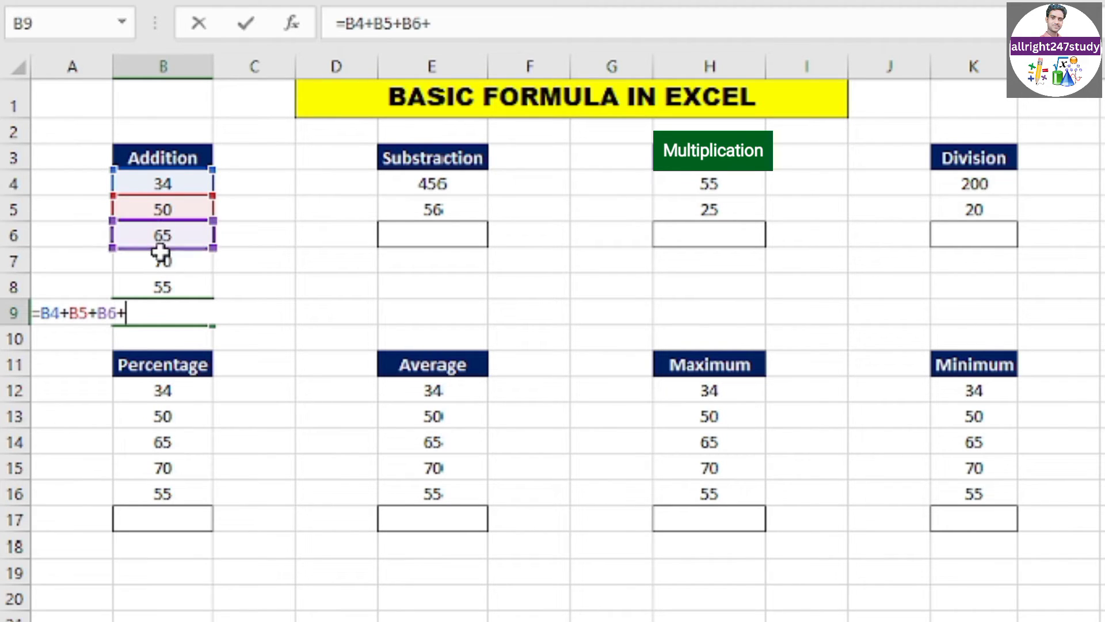
pyautogui.click(157, 265)
pyautogui.write('+')
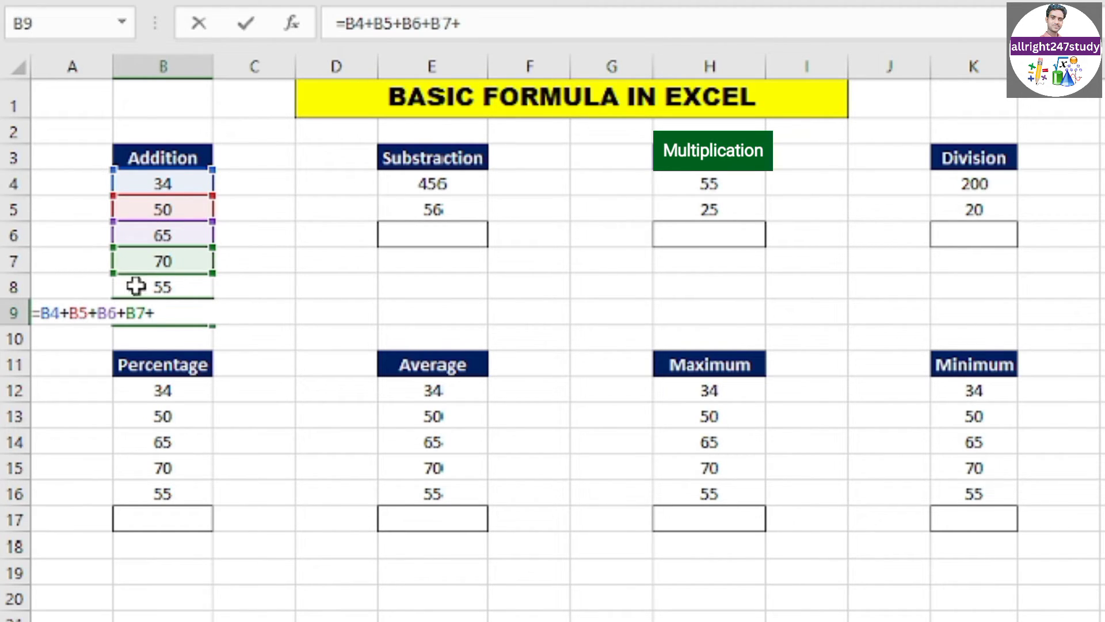
pyautogui.click(132, 286)
pyautogui.write('+')
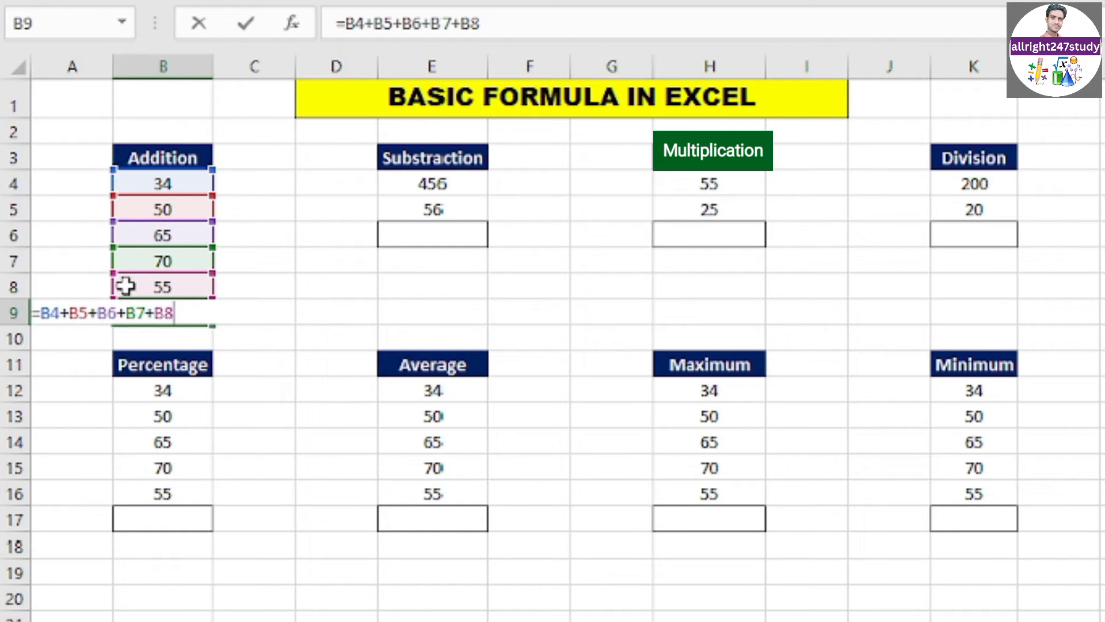
pyautogui.press('Return')
pyautogui.click(331, 316)
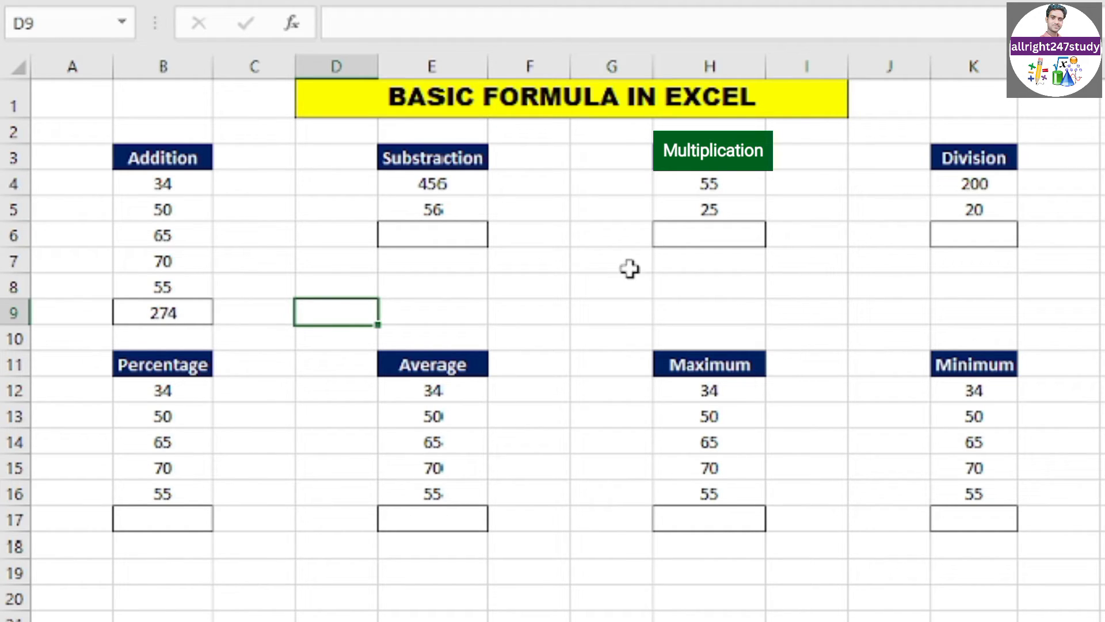
# Step: Enter =E4-E5 in cell E6 to calculate the Substraction result
pyautogui.click(451, 239)
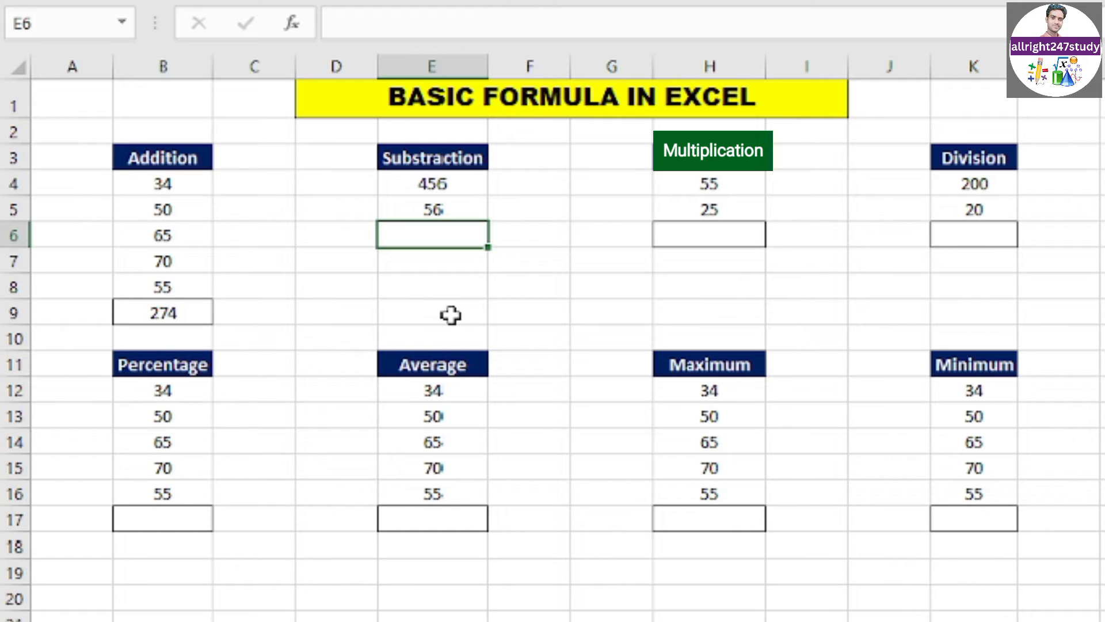
pyautogui.write('=')
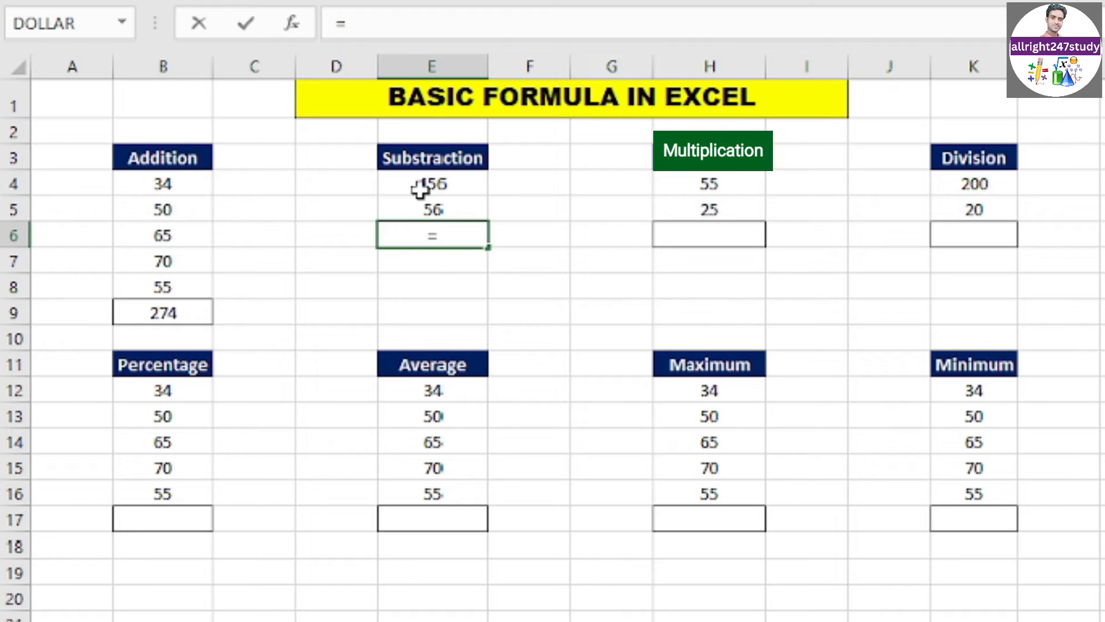
pyautogui.click(452, 186)
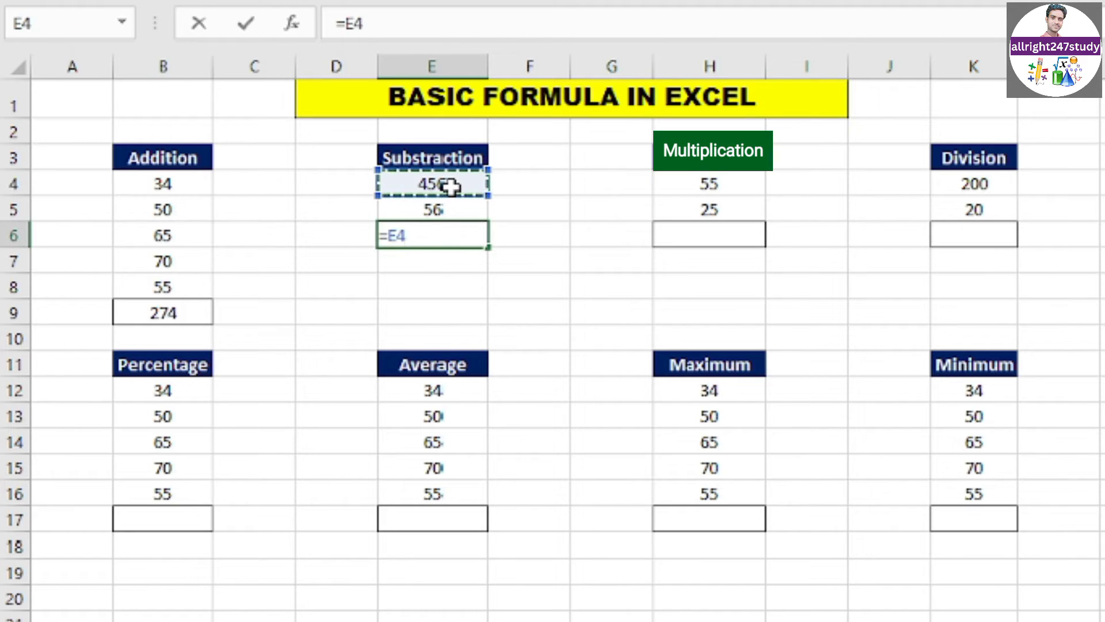
pyautogui.write('-')
pyautogui.click(435, 208)
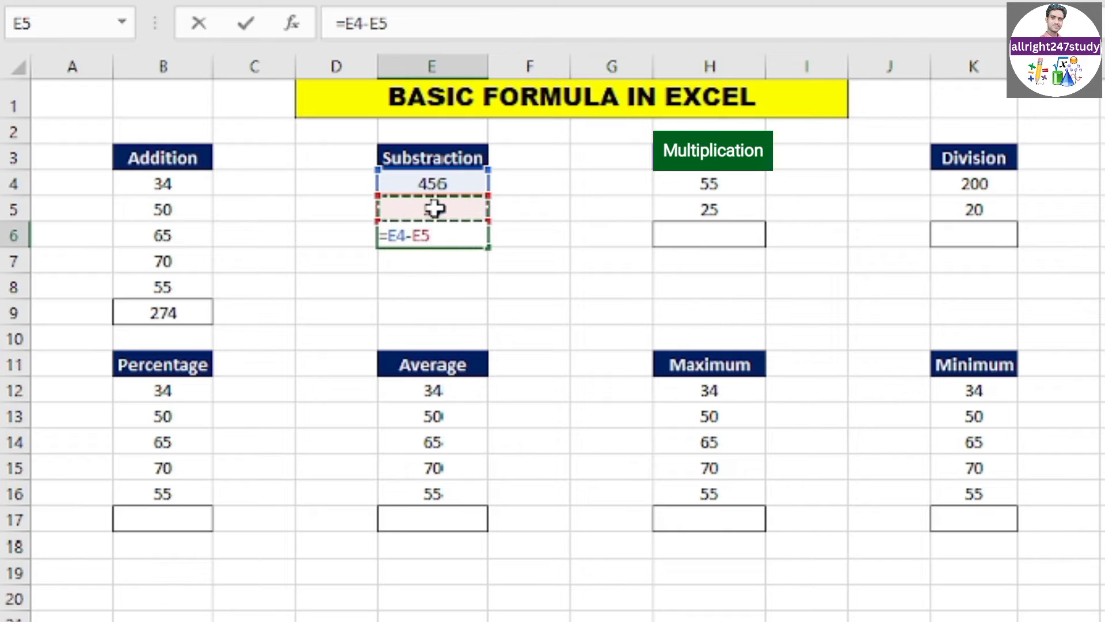
pyautogui.press('Return')
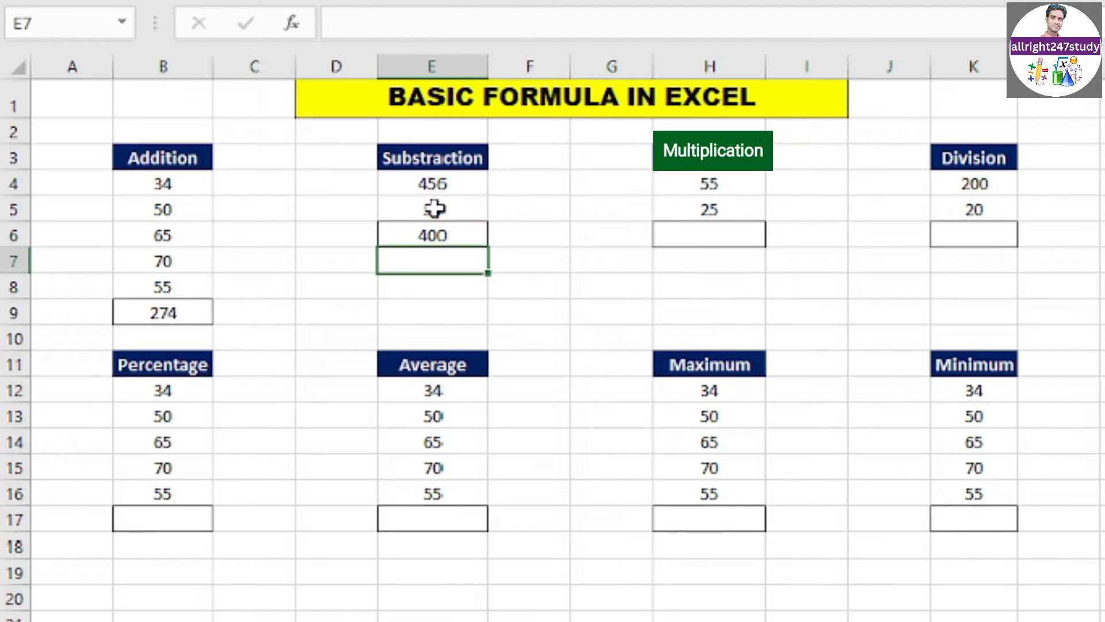
# Step: Enter =H4*H5 in cell H6 to calculate the Multiplication result
pyautogui.click(710, 239)
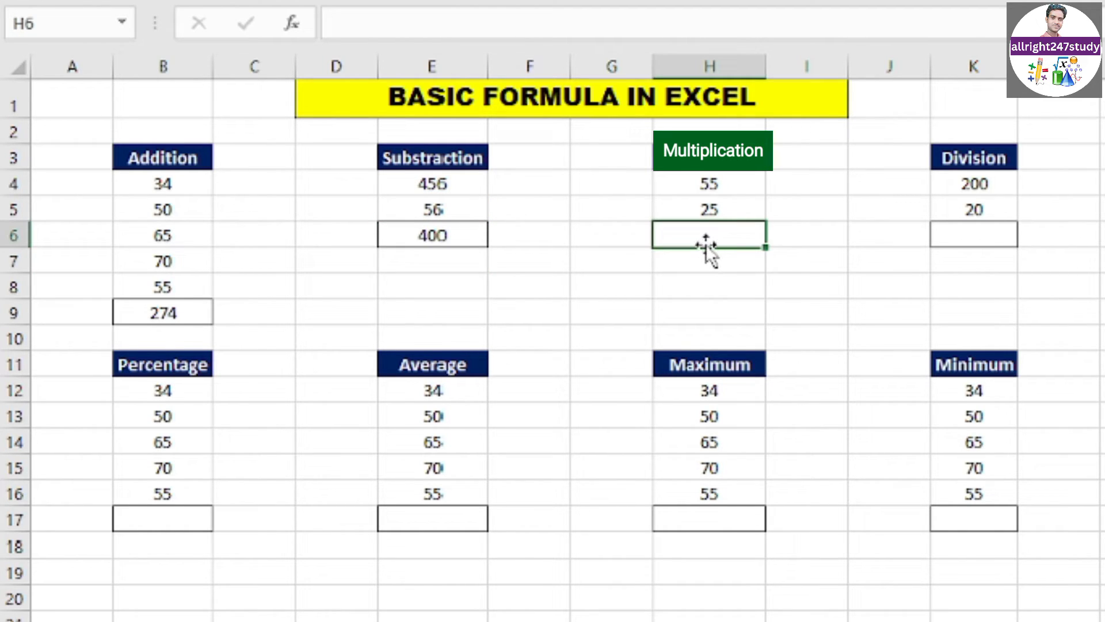
pyautogui.write('=')
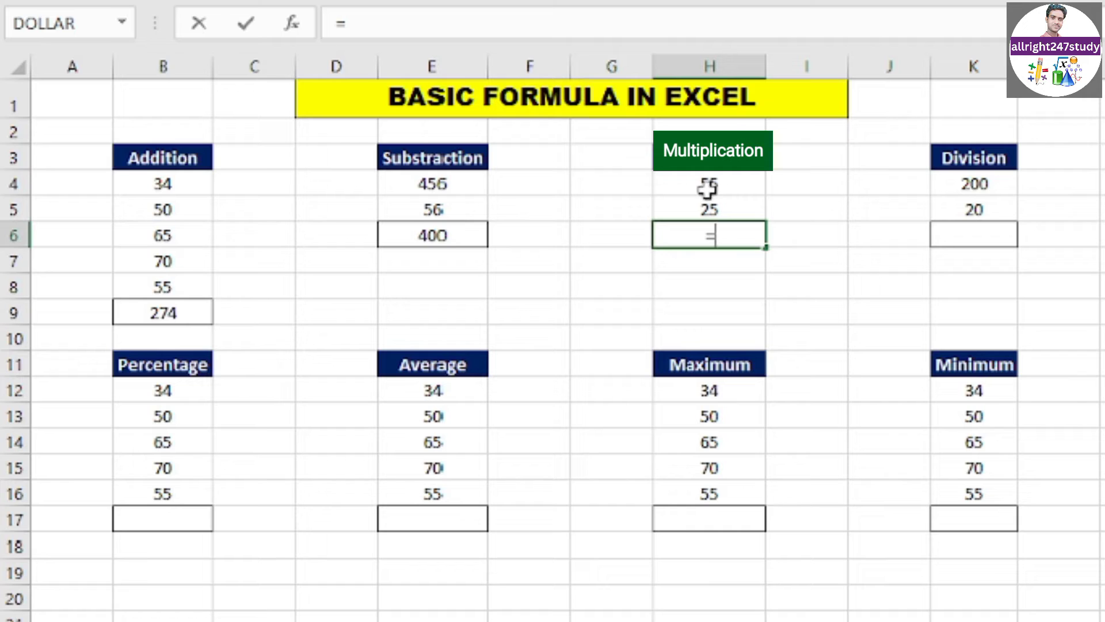
pyautogui.click(685, 184)
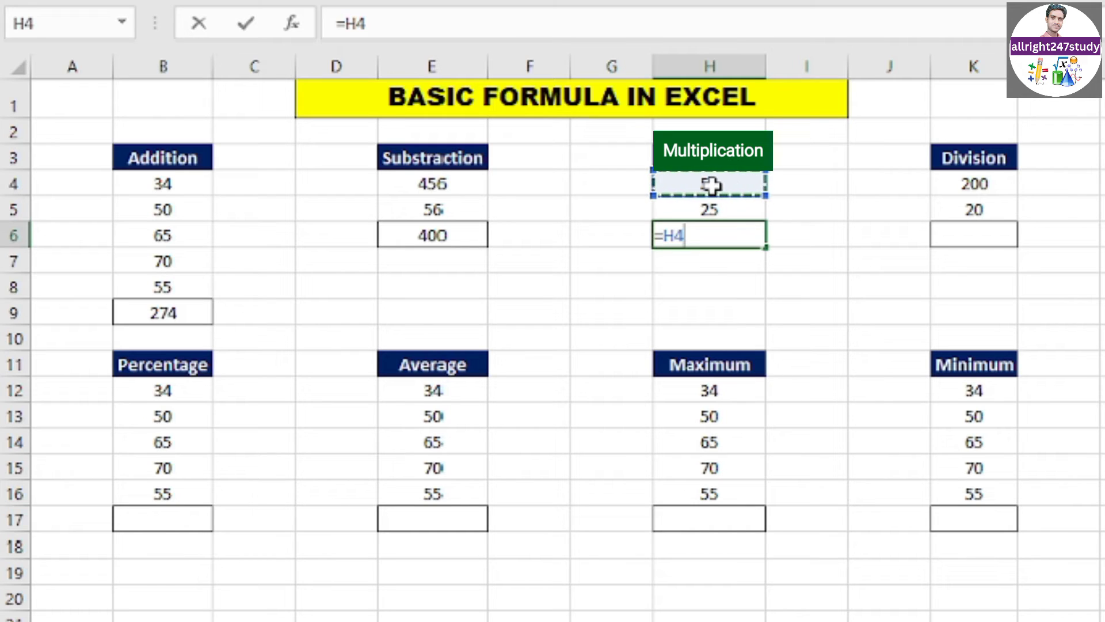
pyautogui.write('*')
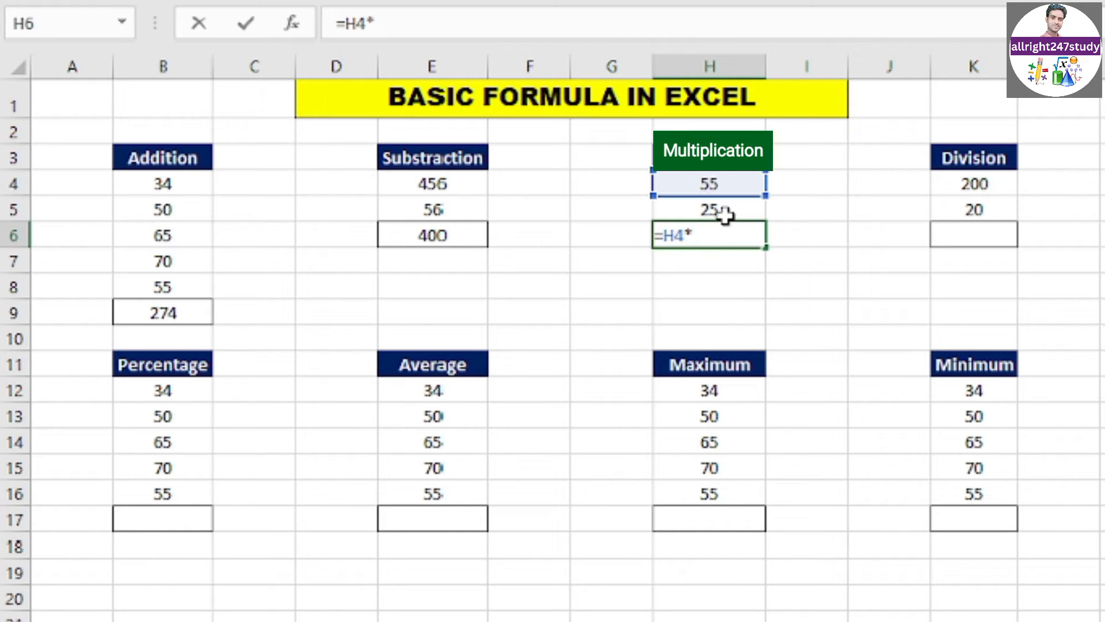
pyautogui.click(712, 205)
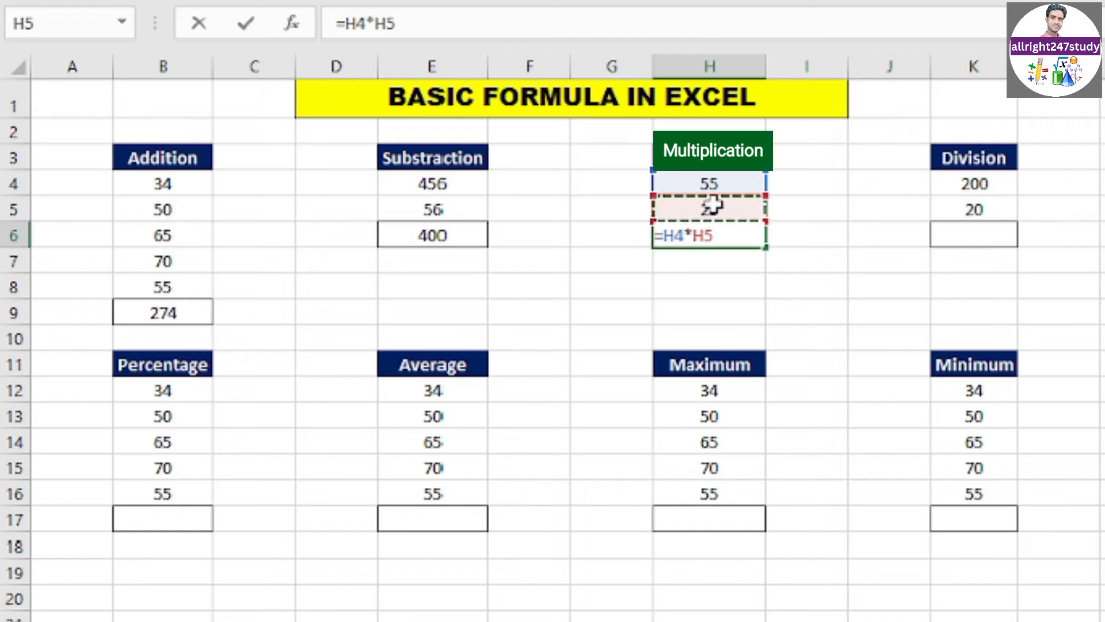
pyautogui.press('Return')
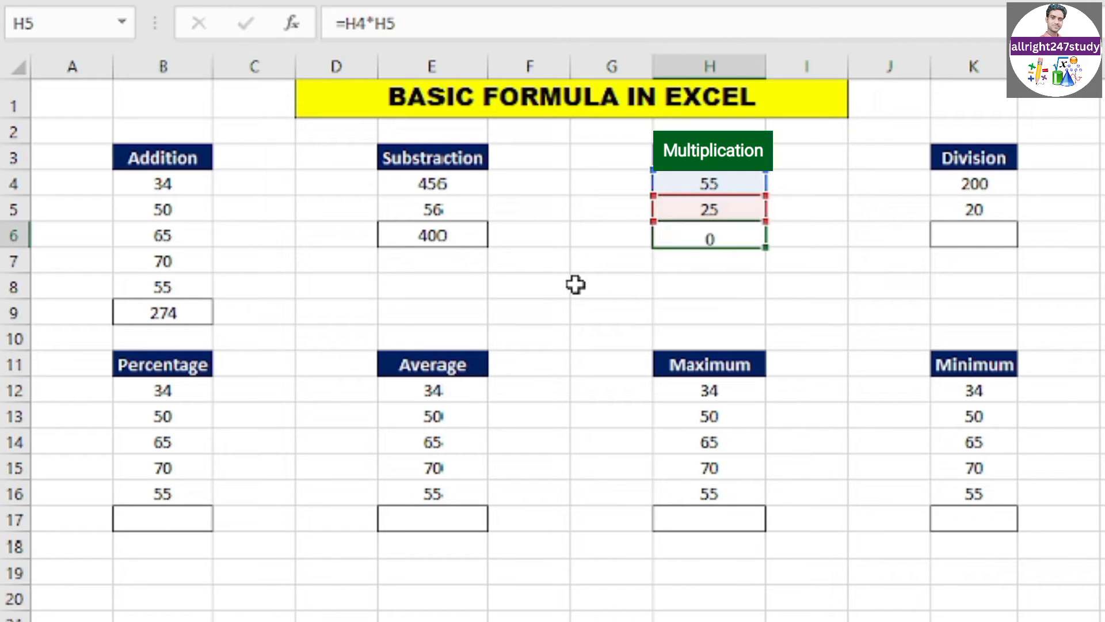
pyautogui.click(820, 298)
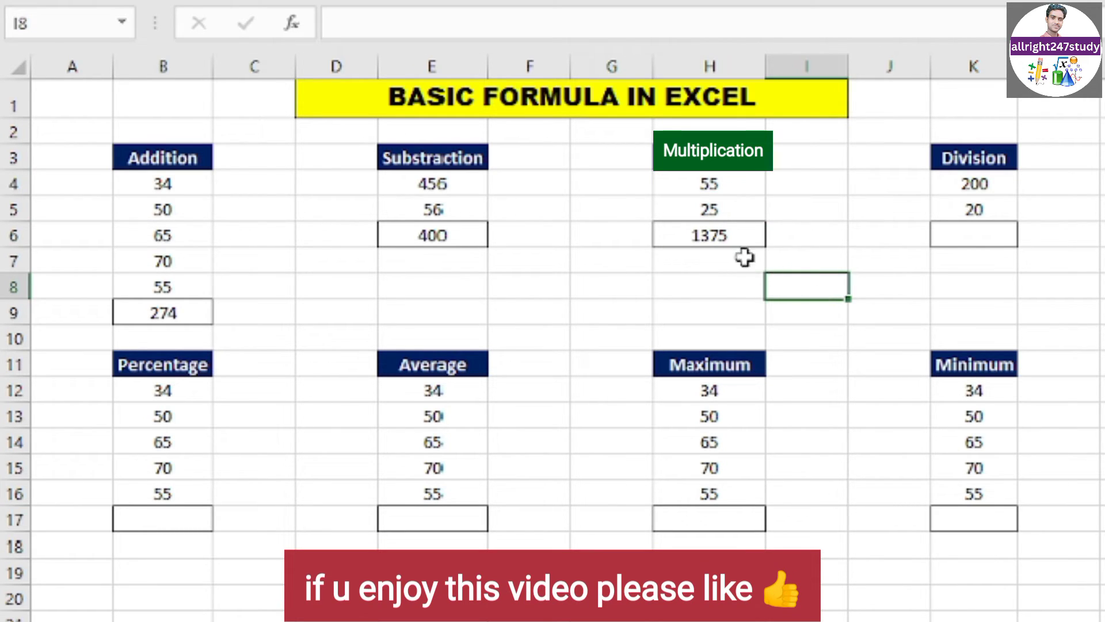
# Step: Replace the Multiplication formula in cell H6 with =PRODUCT(H4:H5)
pyautogui.click(702, 229)
pyautogui.write('=produc')
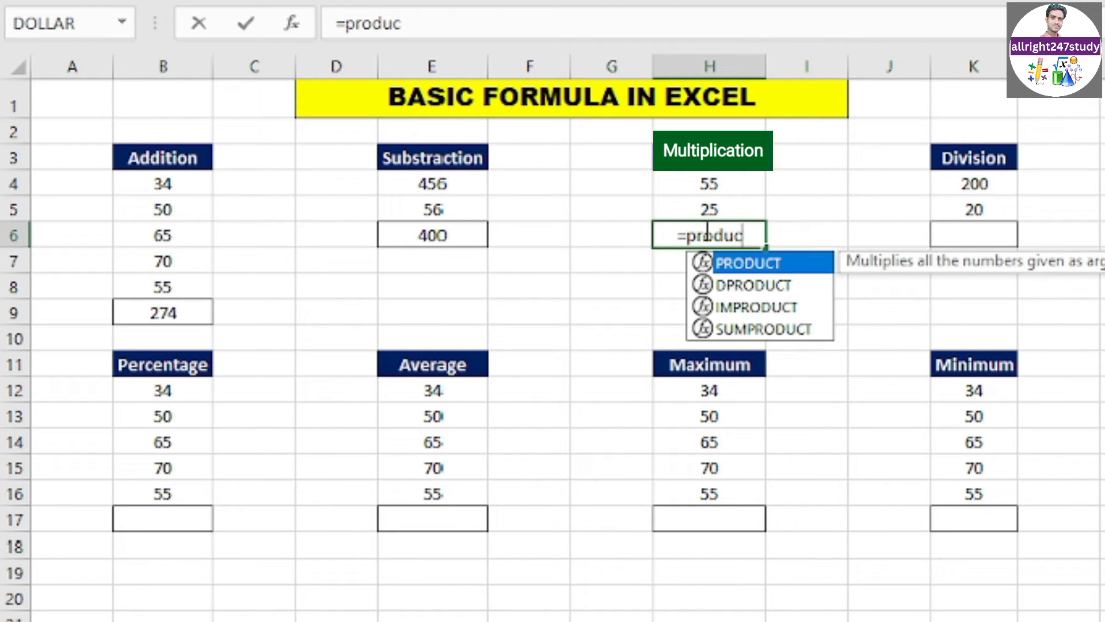
pyautogui.doubleClick(786, 265)
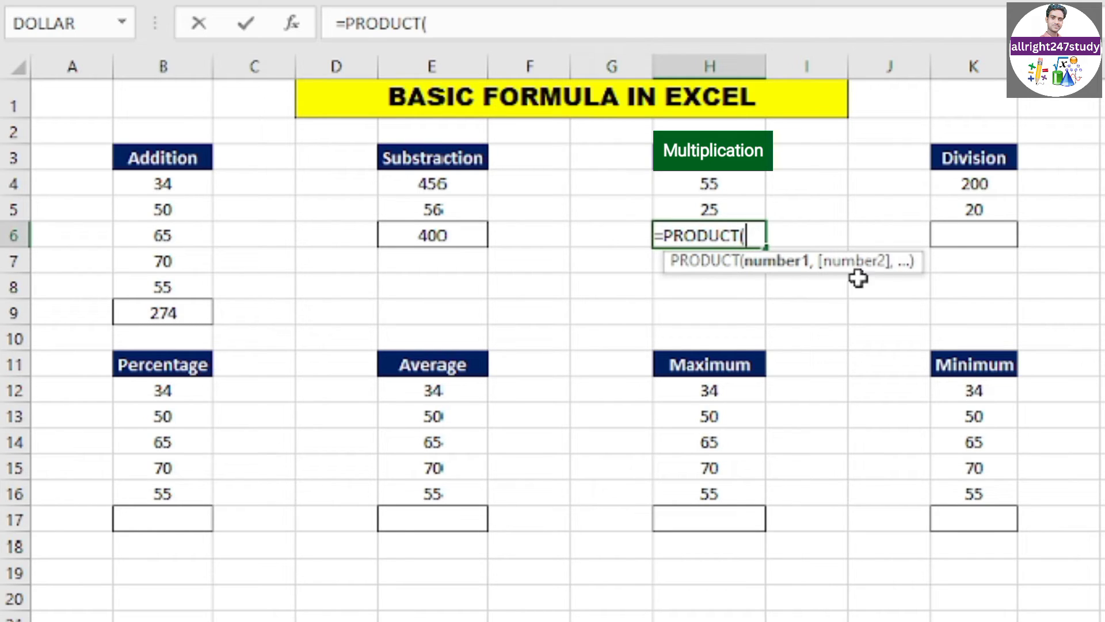
pyautogui.moveTo(715, 190); pyautogui.dragTo(719, 210)
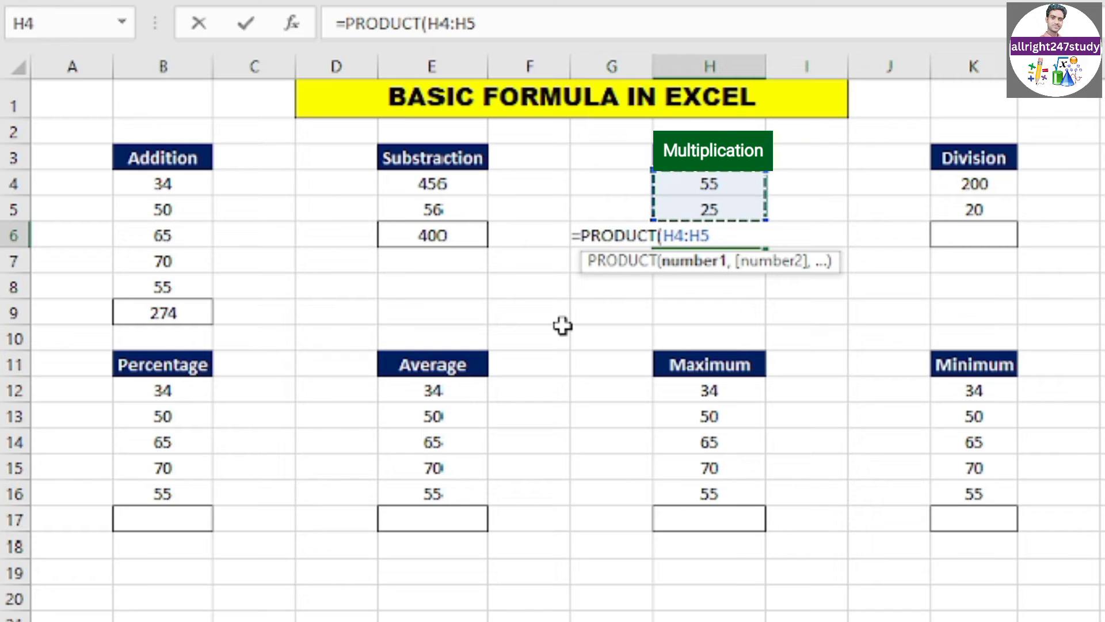
pyautogui.write(')')
pyautogui.press('Return')
pyautogui.click(861, 267)
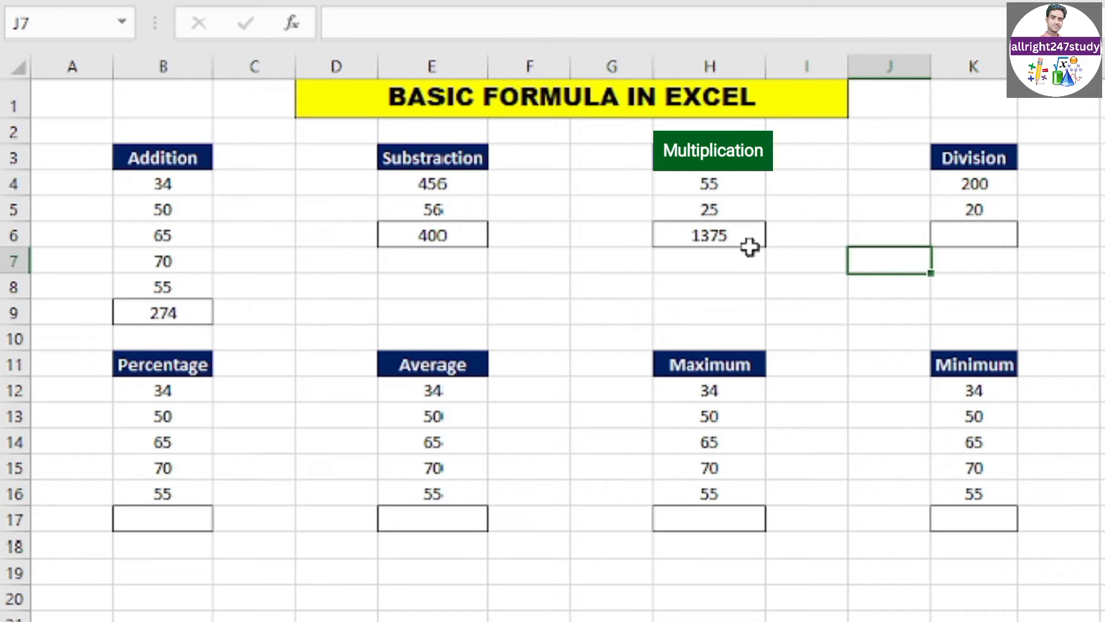
pyautogui.click(962, 319)
# Step: Enter =K4/K5 in cell K6 to calculate the Division result
pyautogui.click(987, 241)
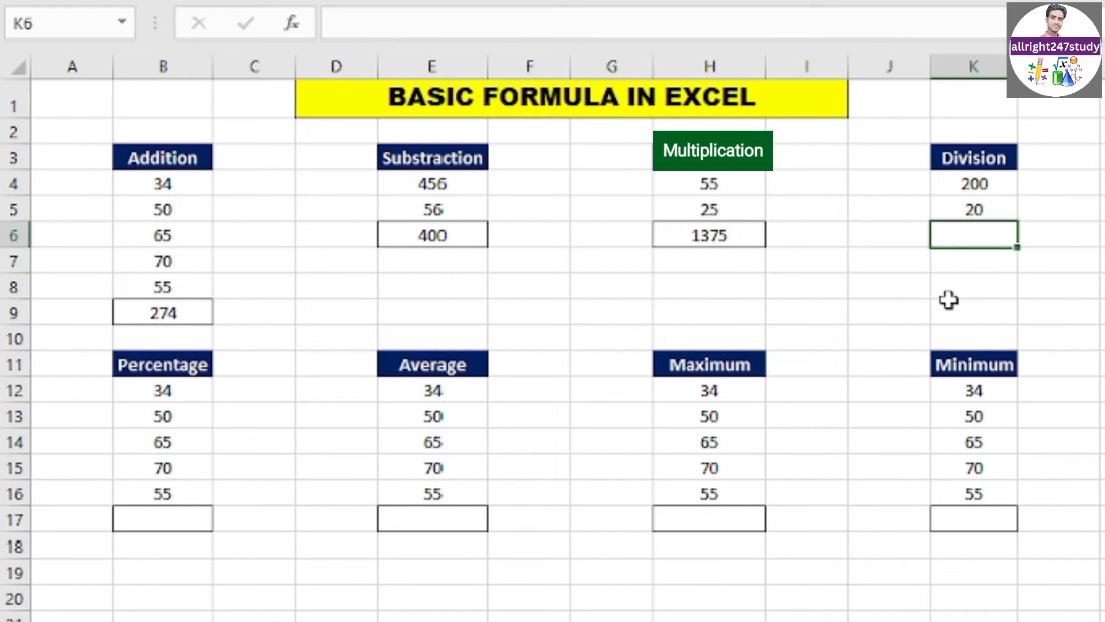
pyautogui.write('=')
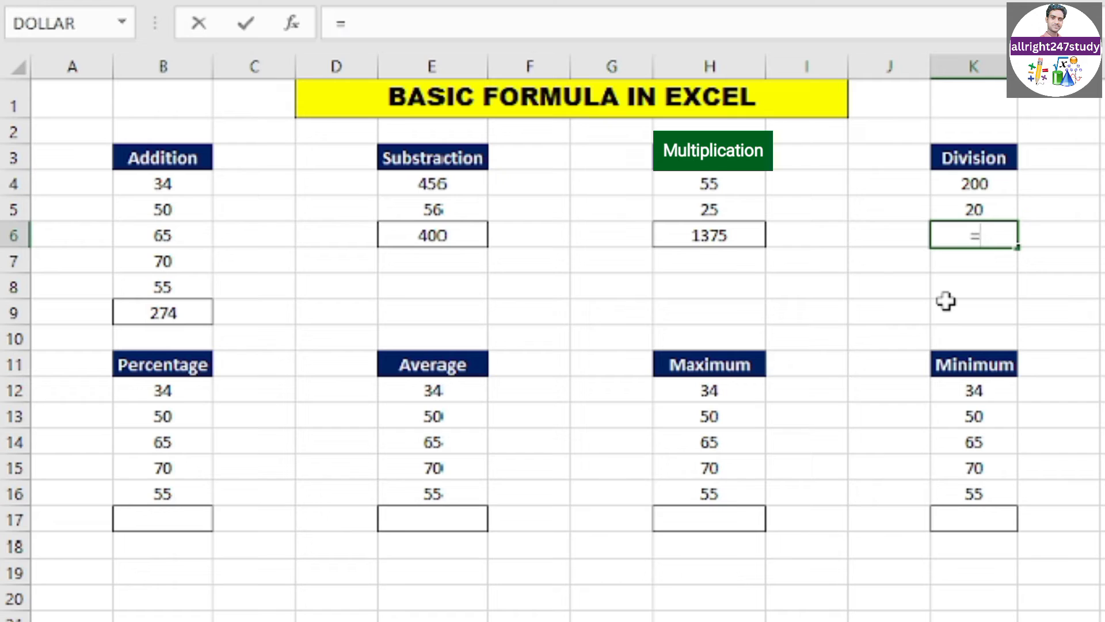
pyautogui.click(995, 186)
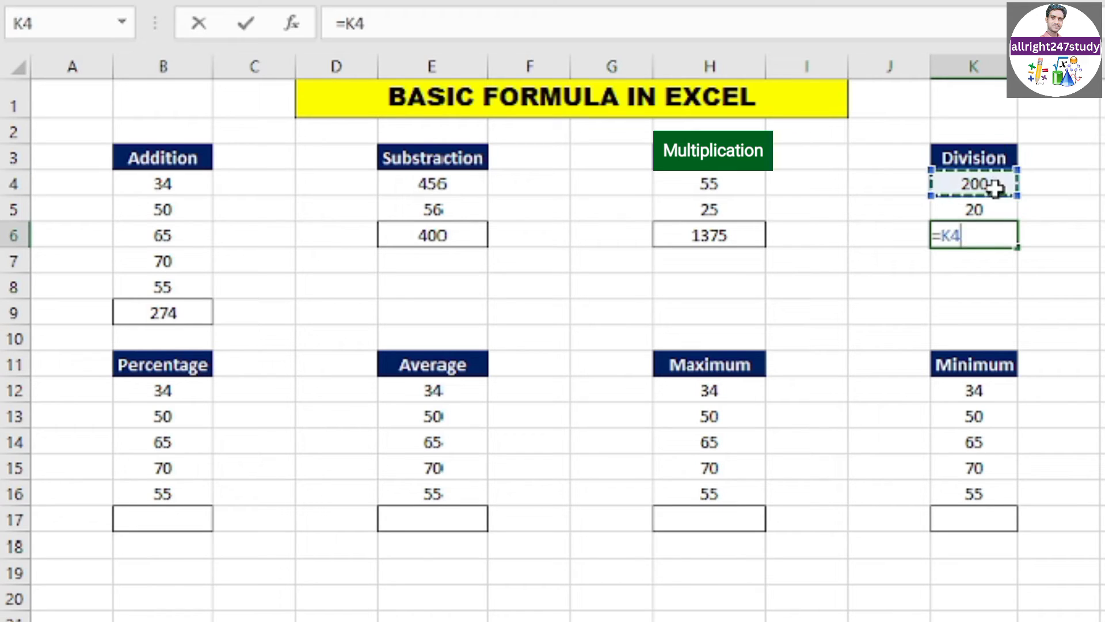
pyautogui.write('/')
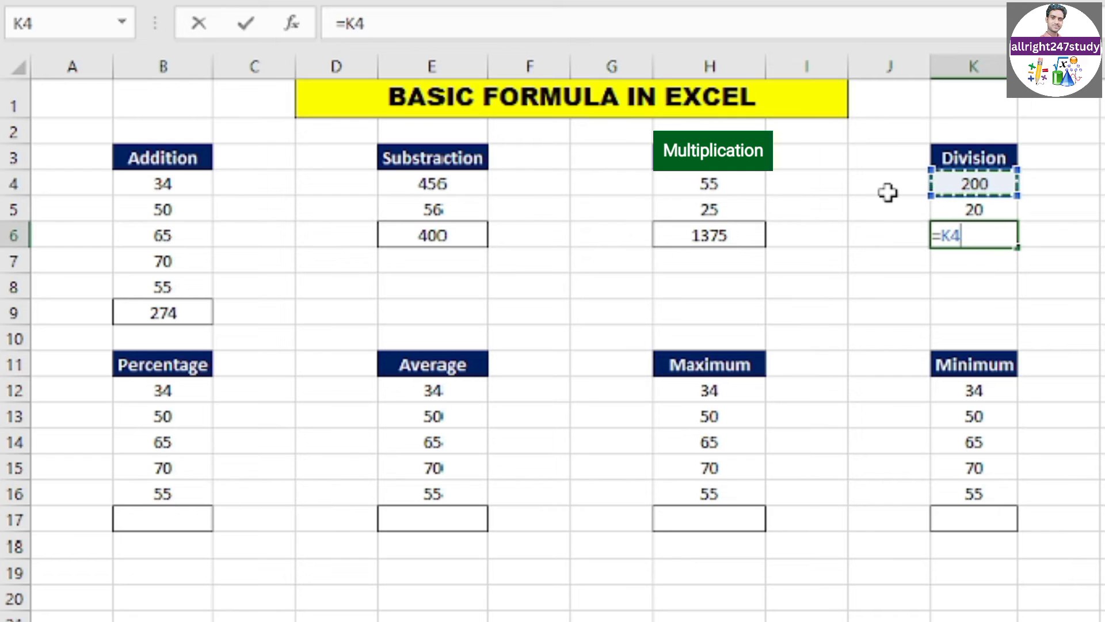
pyautogui.click(973, 209)
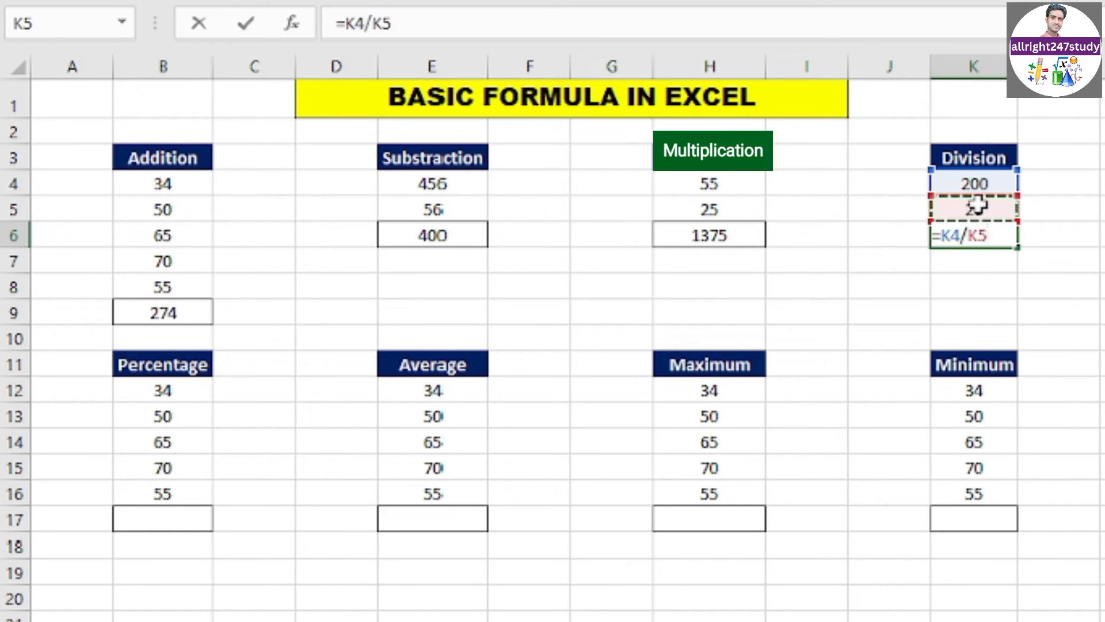
pyautogui.press('Return')
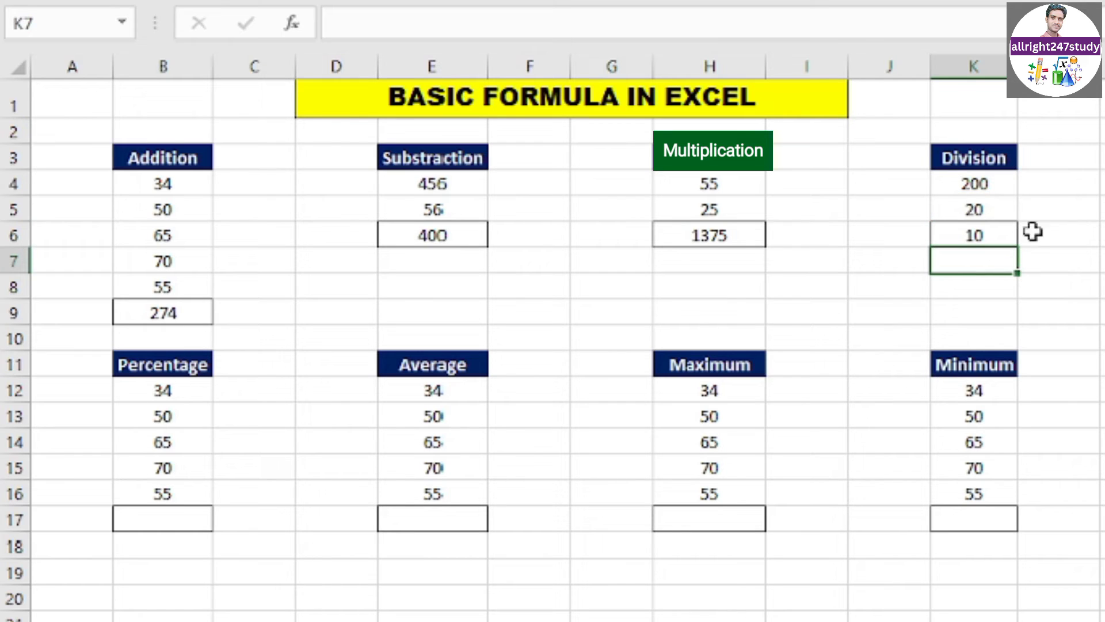
pyautogui.click(1034, 231)
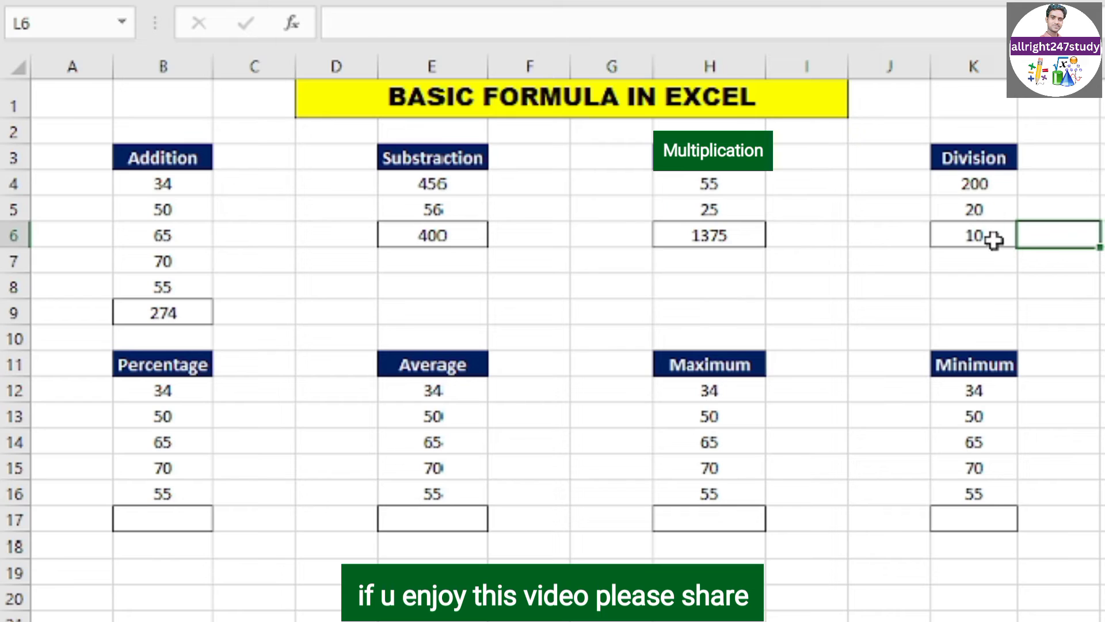
pyautogui.click(989, 239)
pyautogui.click(1064, 308)
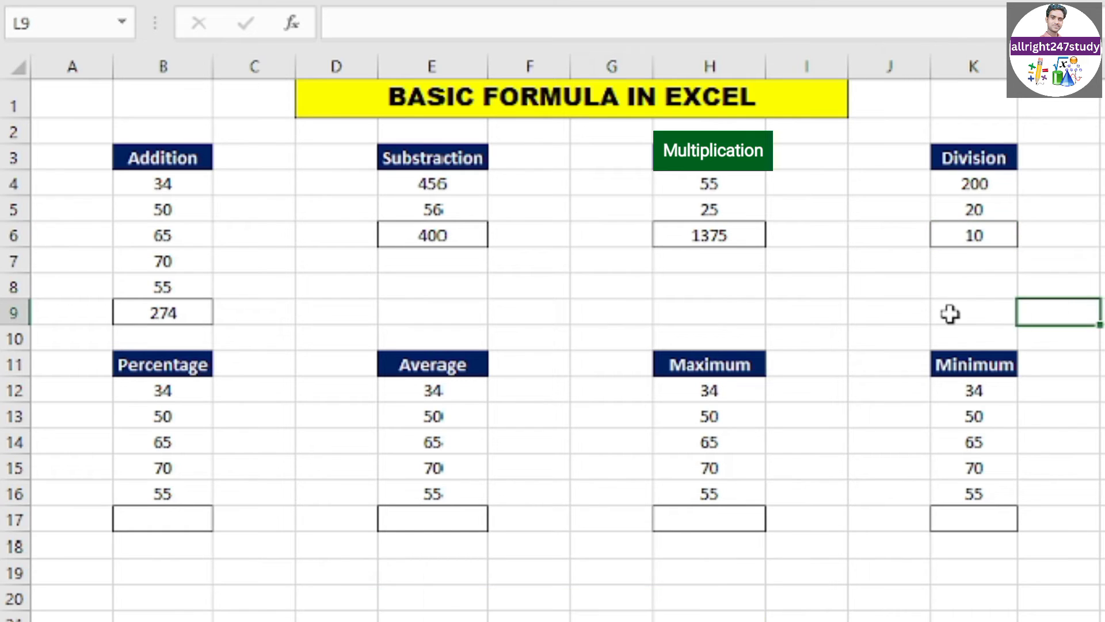
pyautogui.click(242, 543)
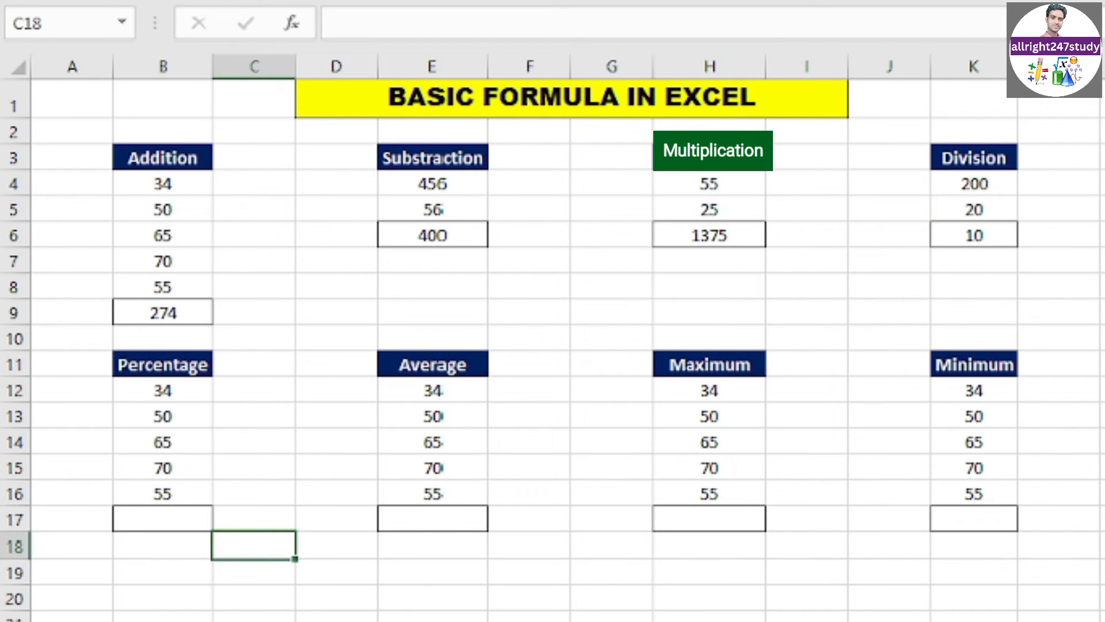
pyautogui.click(107, 617)
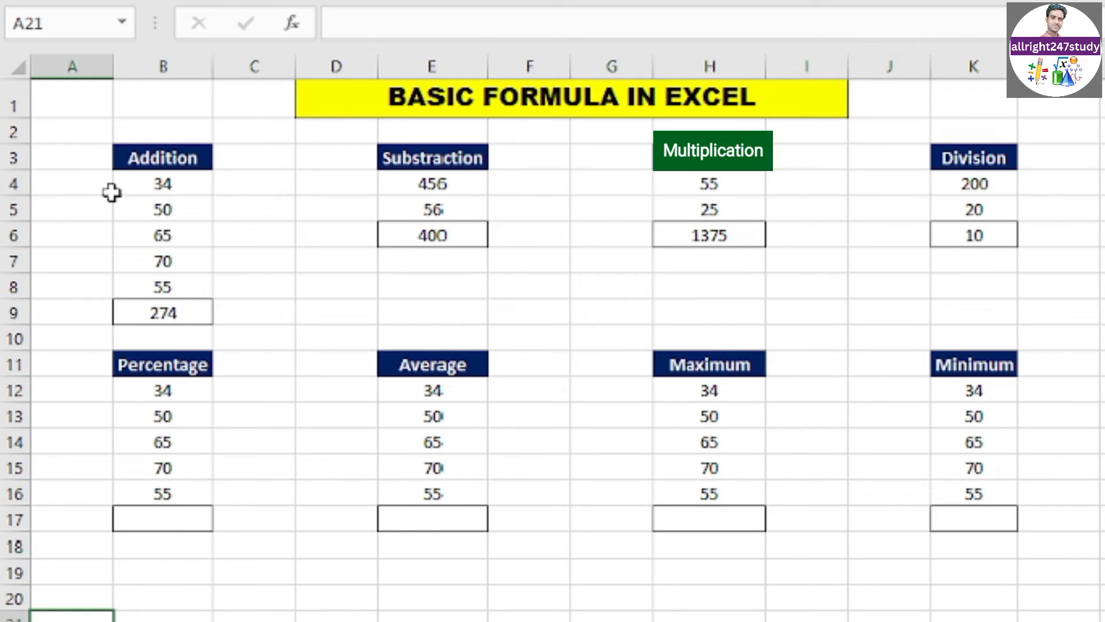
pyautogui.moveTo(94, 182); pyautogui.dragTo(81, 286)
# Step: Enter 500 in cell A9, beside the Addition total, as the maximum for the percentage
pyautogui.click(69, 313)
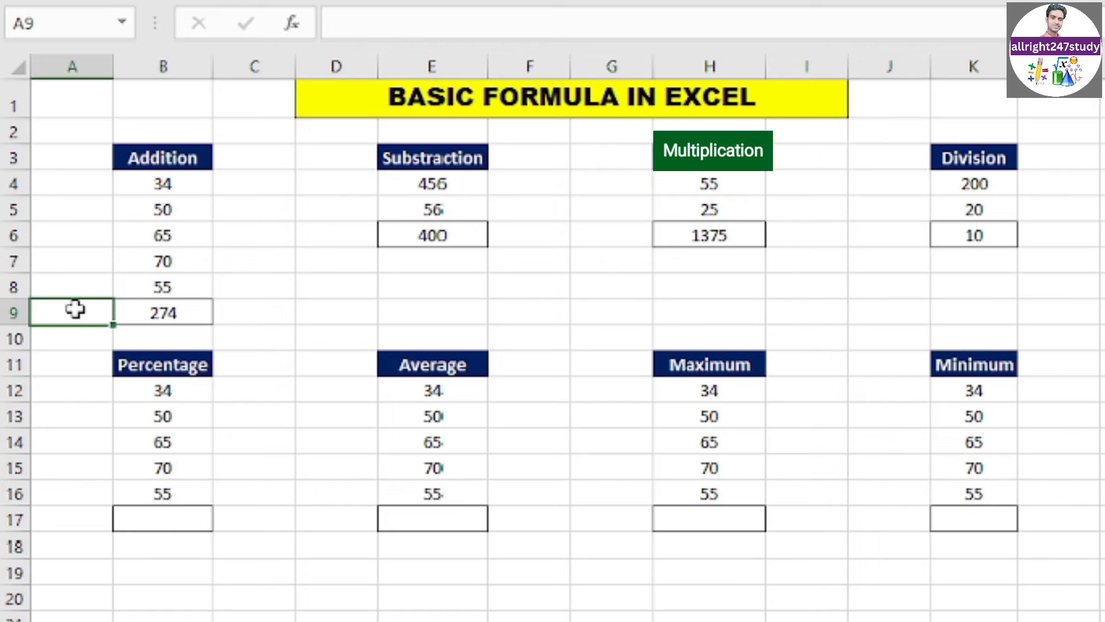
pyautogui.write('500')
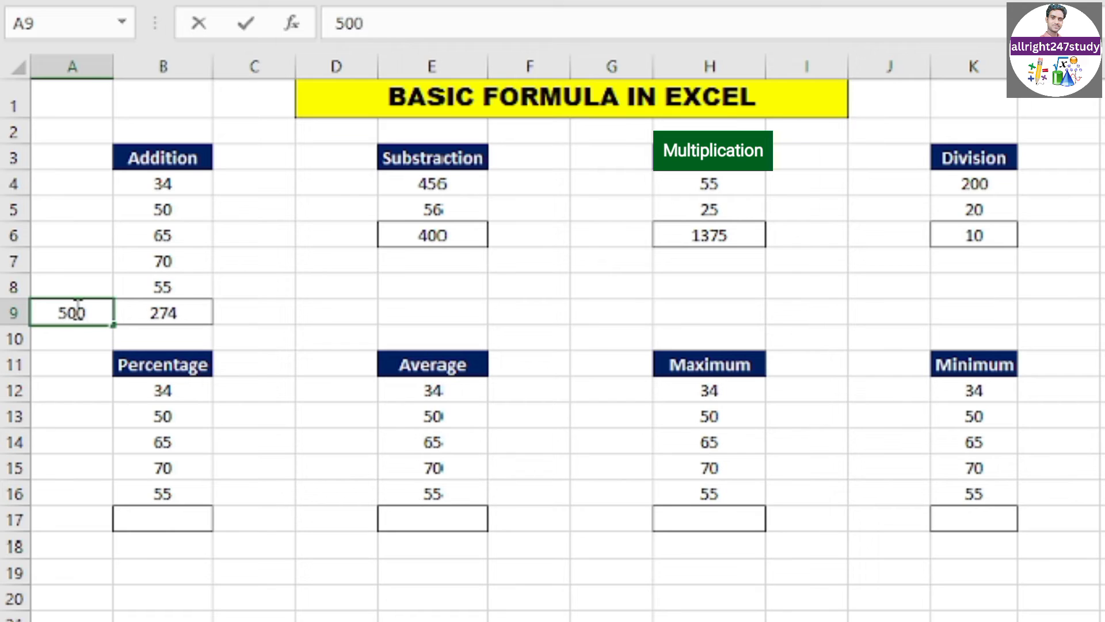
pyautogui.click(103, 365)
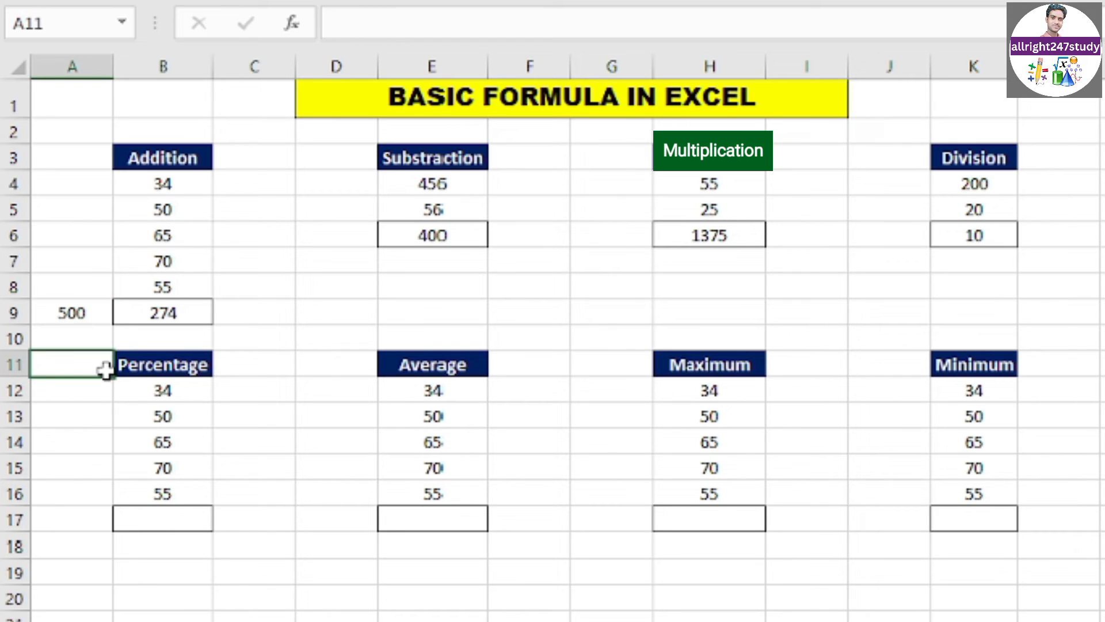
pyautogui.click(140, 574)
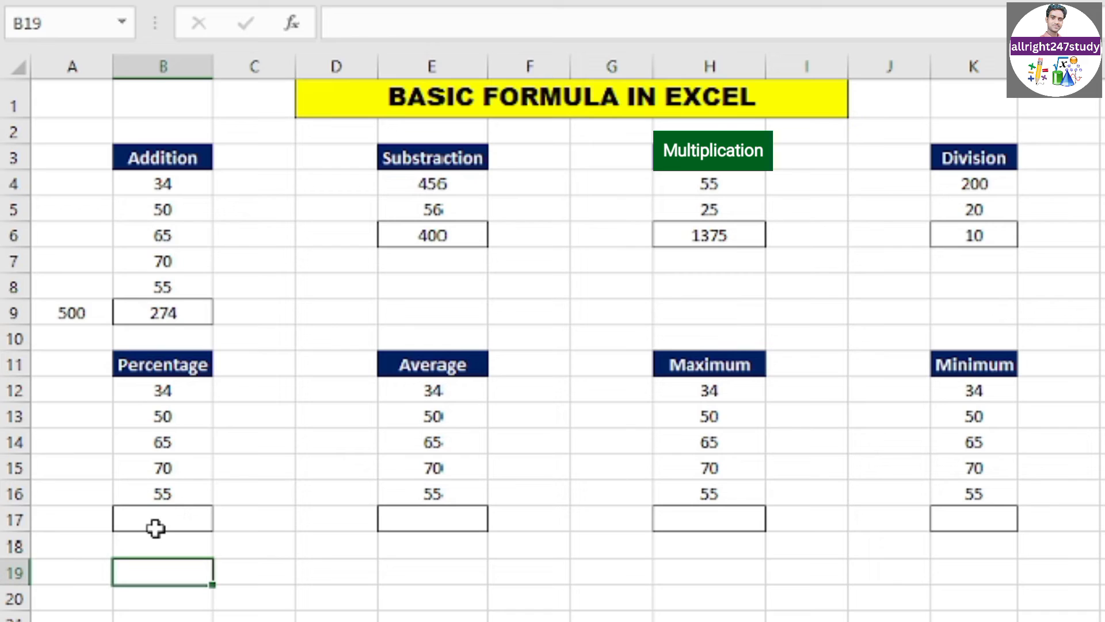
# Step: Enter =B9/500 in cell B17 under Percentage to divide the Addition total by 500
pyautogui.click(155, 525)
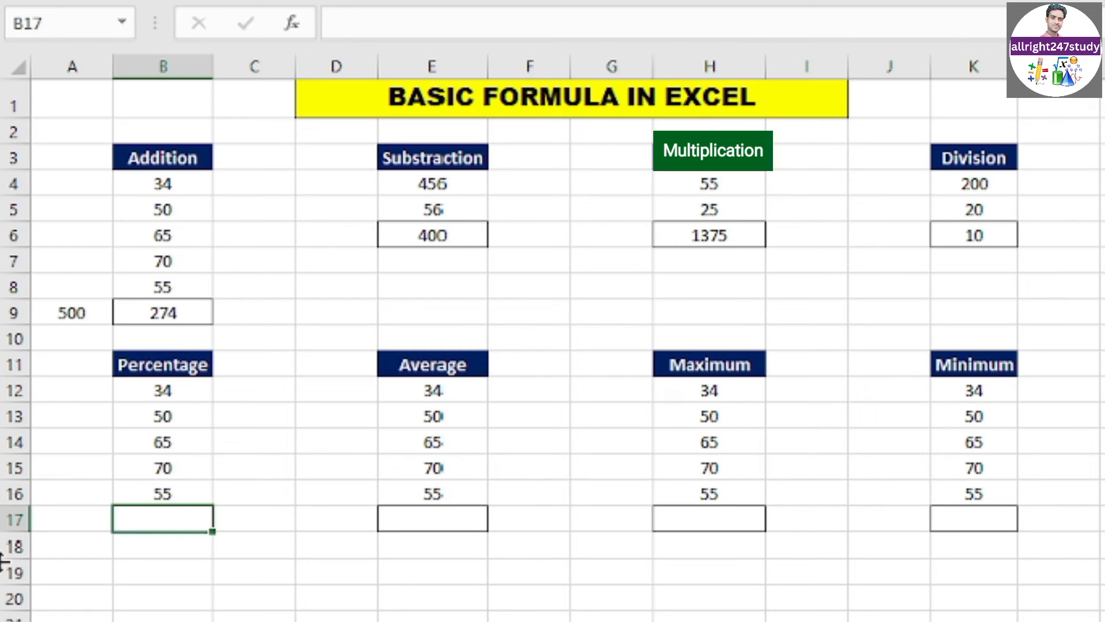
pyautogui.write('2')
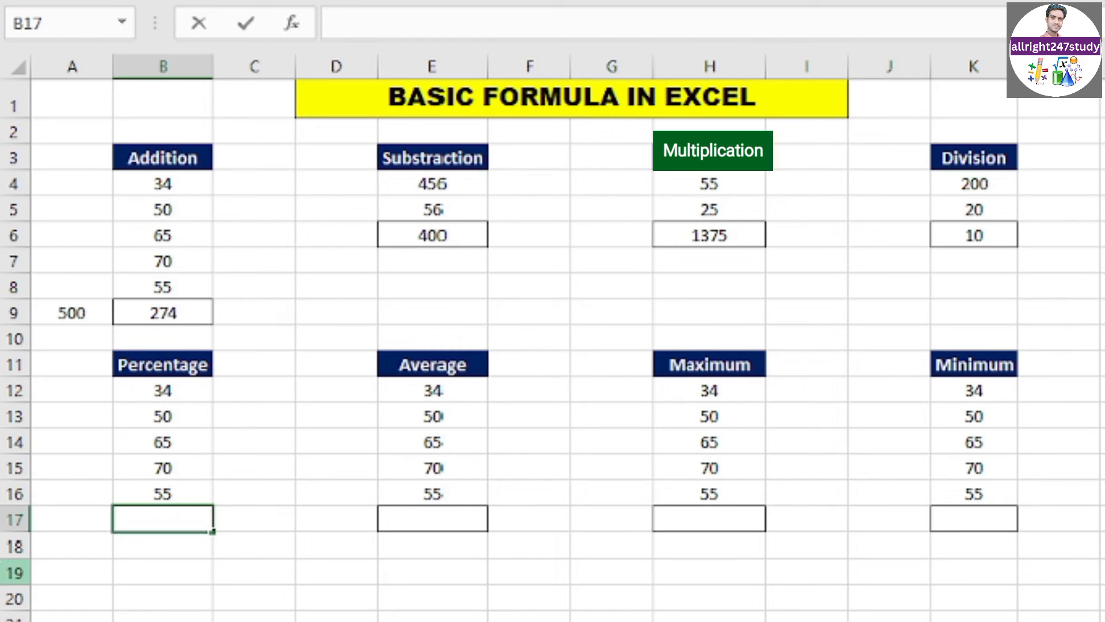
pyautogui.write('=')
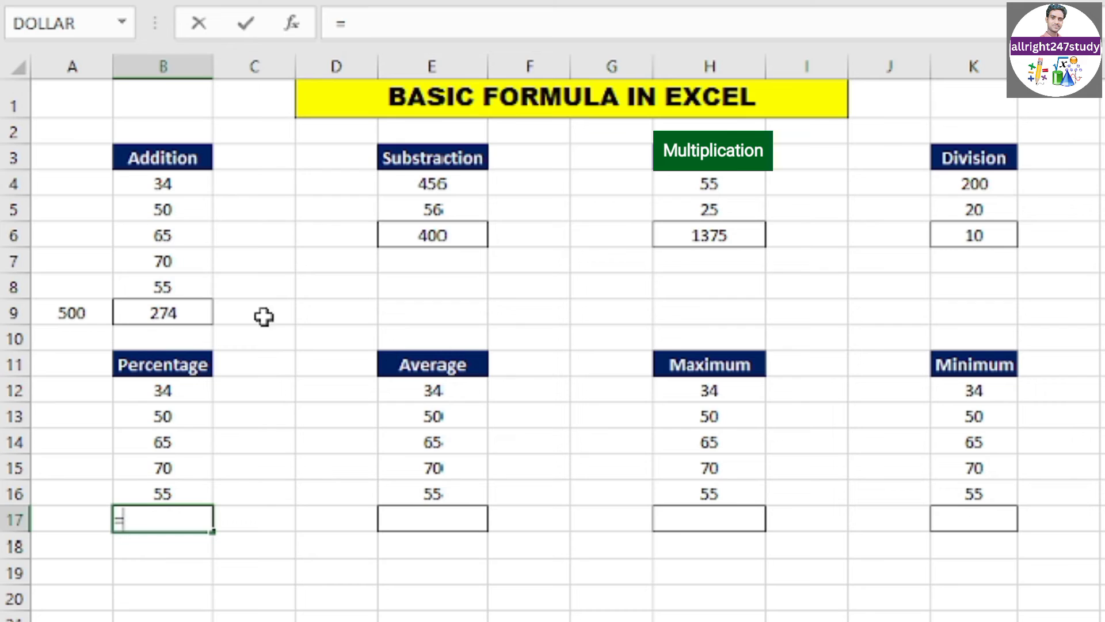
pyautogui.click(141, 315)
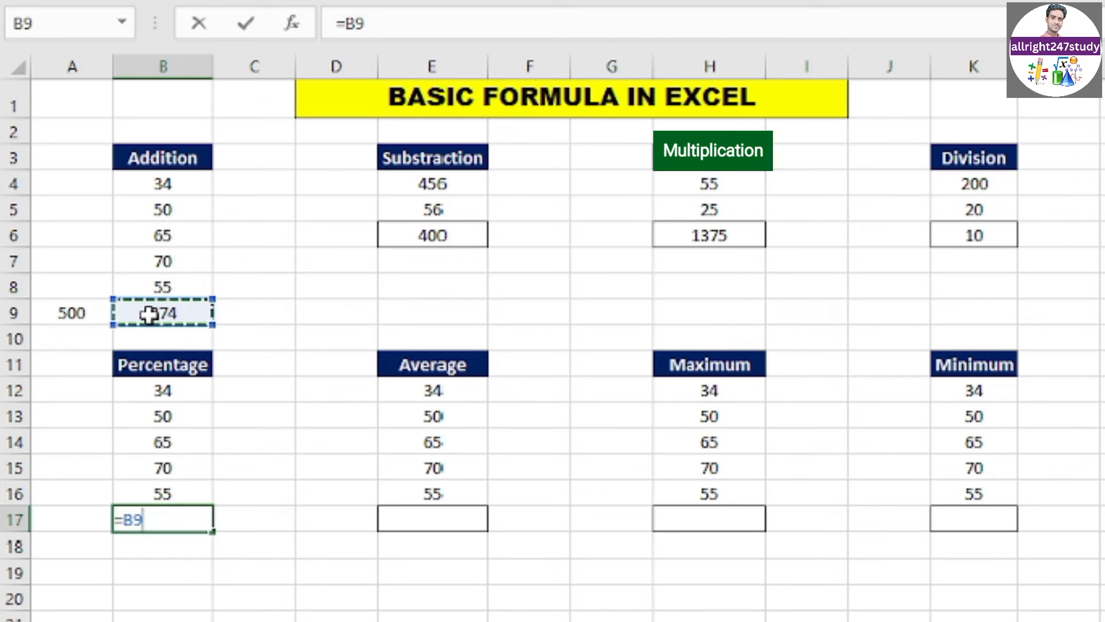
pyautogui.write('/')
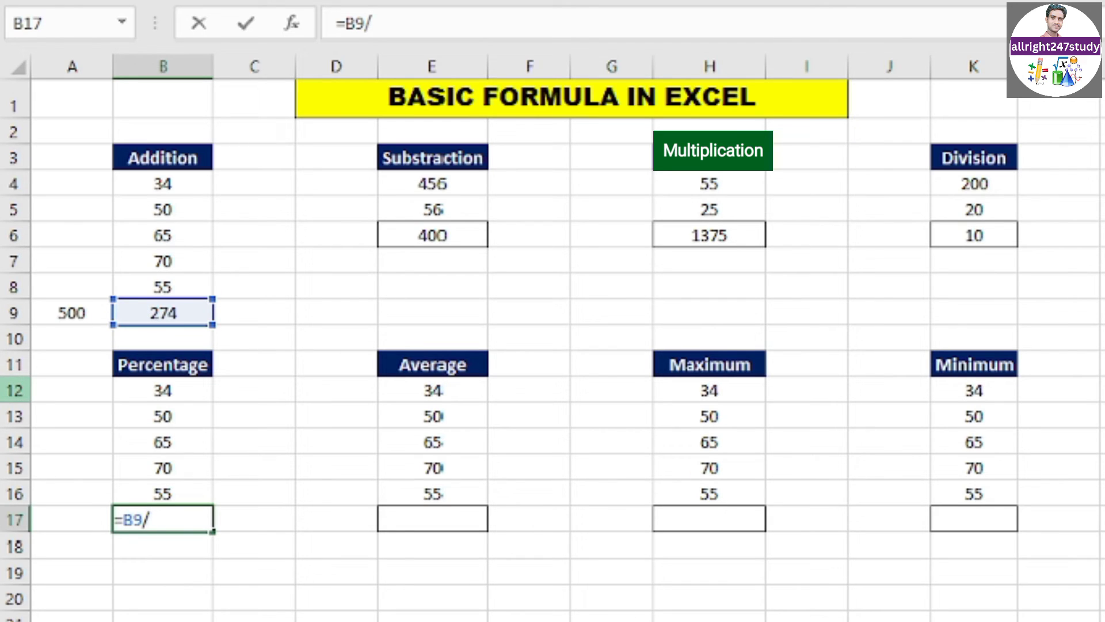
pyautogui.write('500')
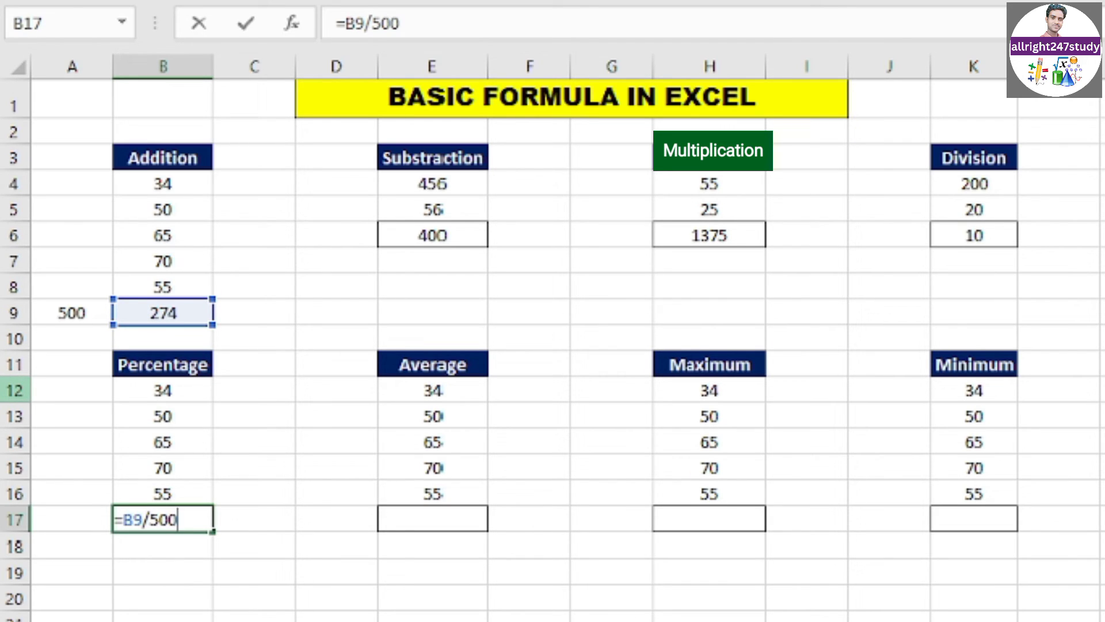
pyautogui.press('Return')
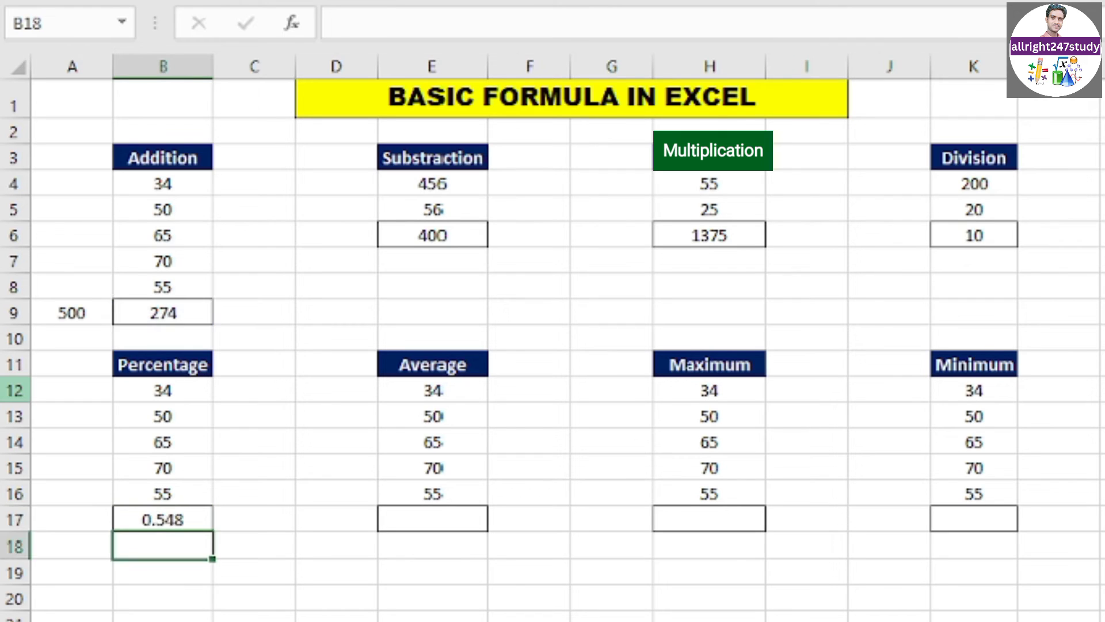
# Step: Format the Percentage result in cell B17 with the percent number style
pyautogui.click(152, 520)
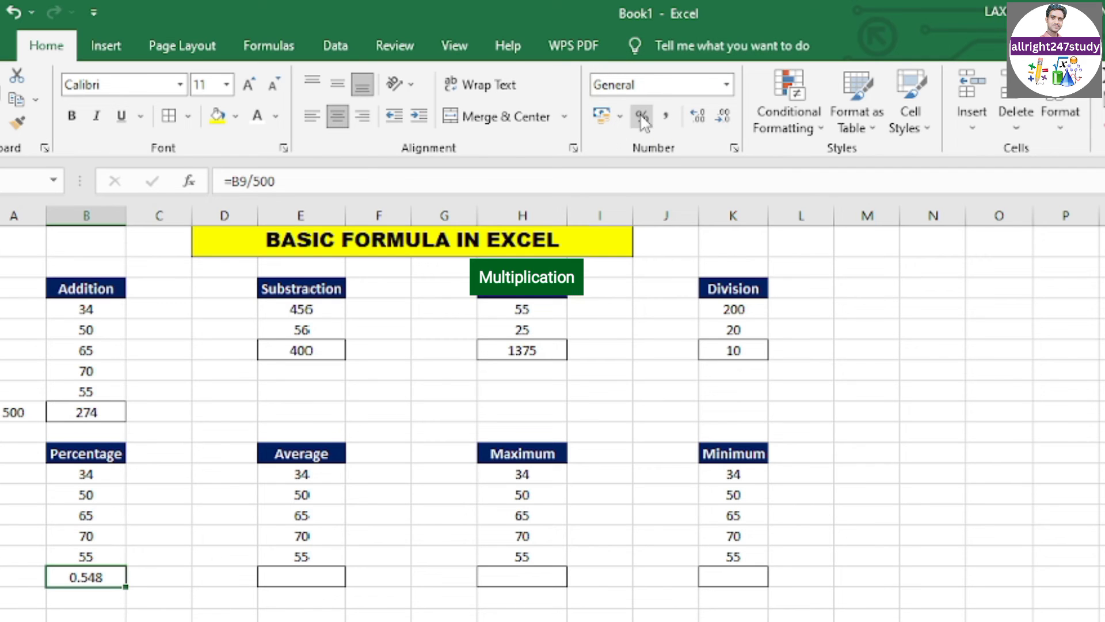
pyautogui.click(642, 117)
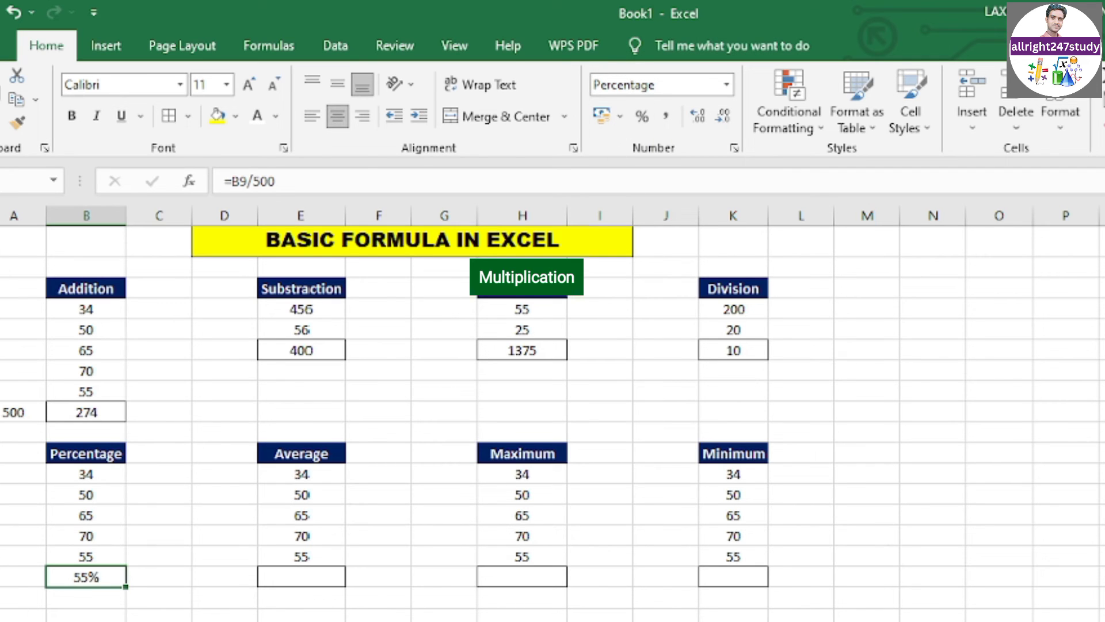
pyautogui.click(225, 619)
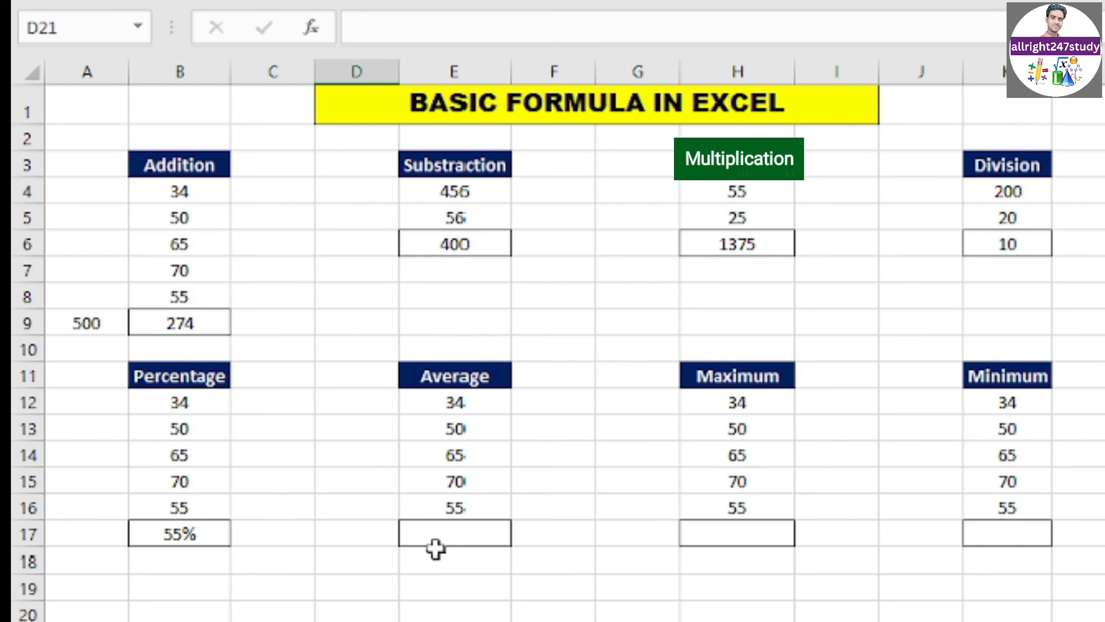
# Step: Enter =AVERAGE(E12:E16) in cell E17 to calculate the Average result
pyautogui.click(288, 583)
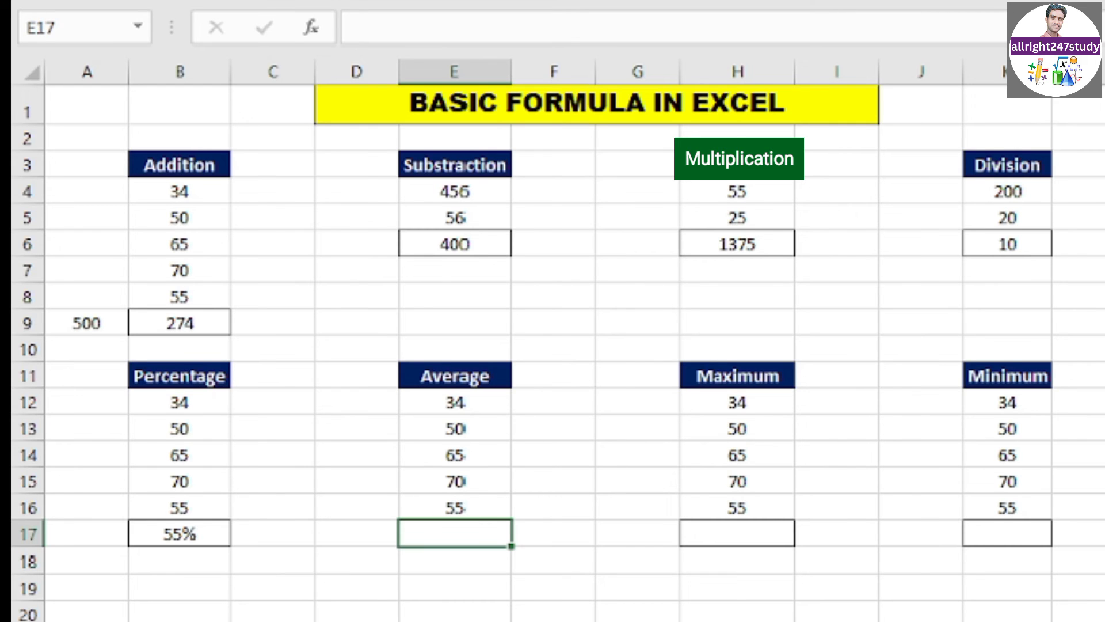
pyautogui.write('=')
pyautogui.write('aver')
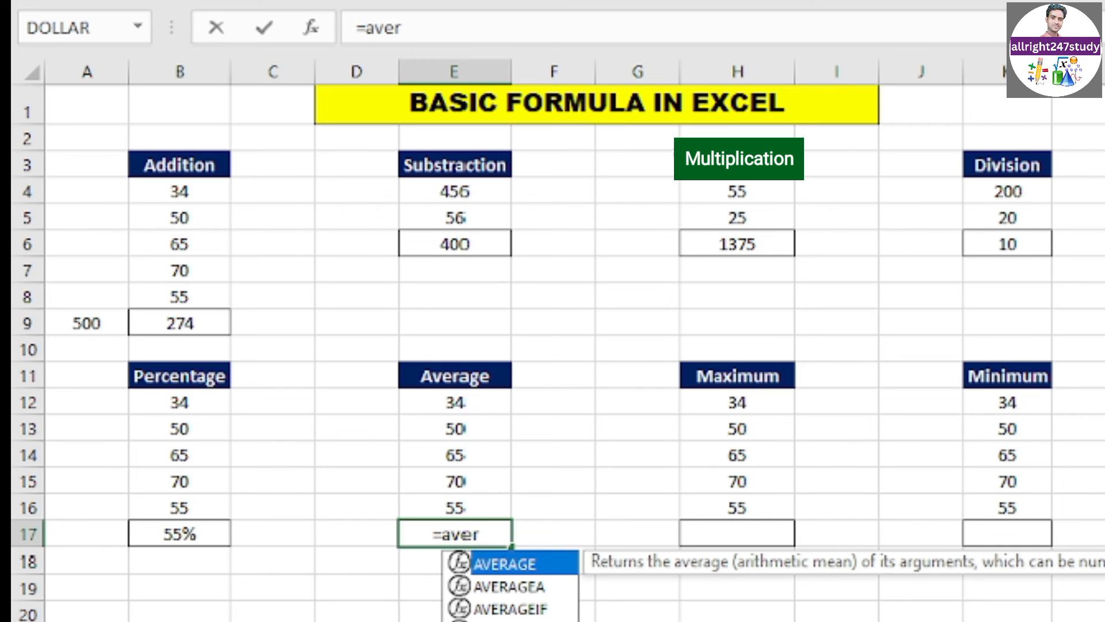
pyautogui.doubleClick(496, 570)
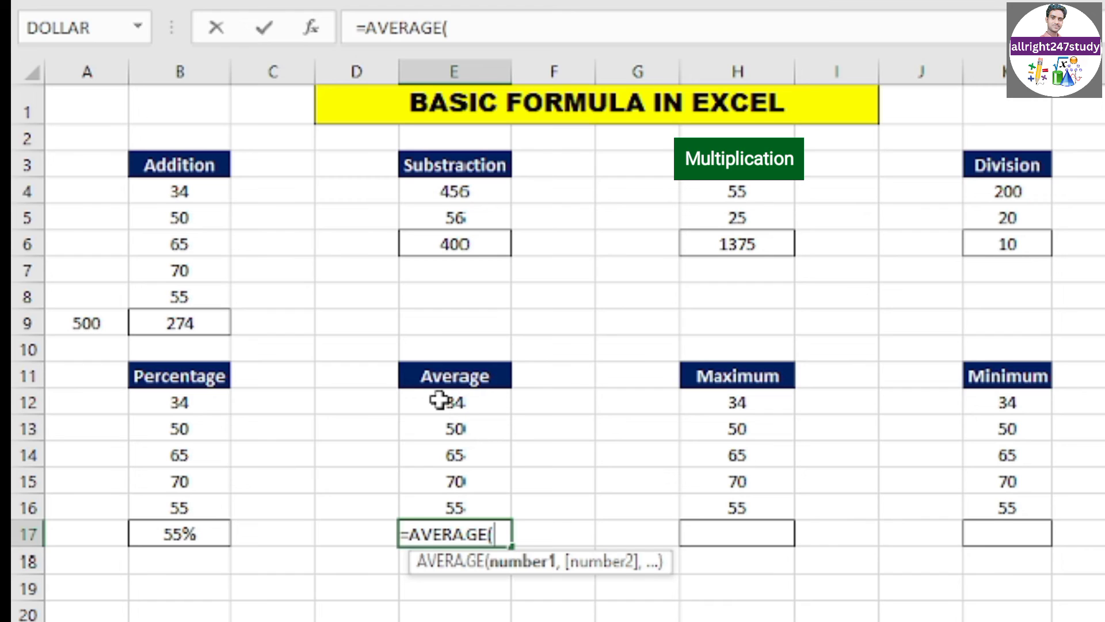
pyautogui.moveTo(439, 399); pyautogui.dragTo(429, 499)
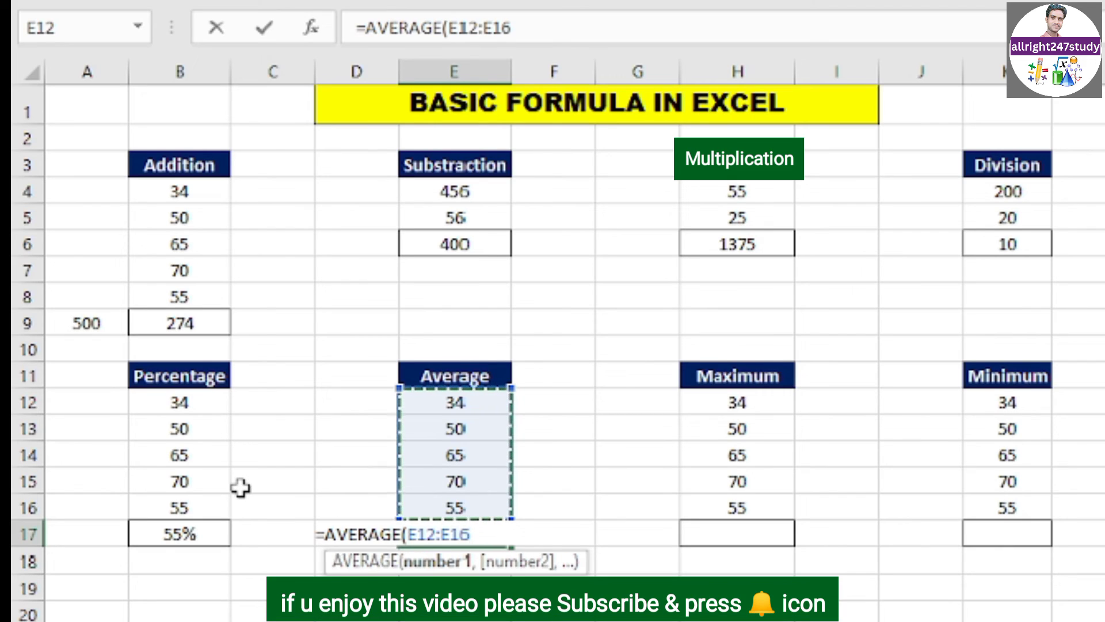
pyautogui.write(')')
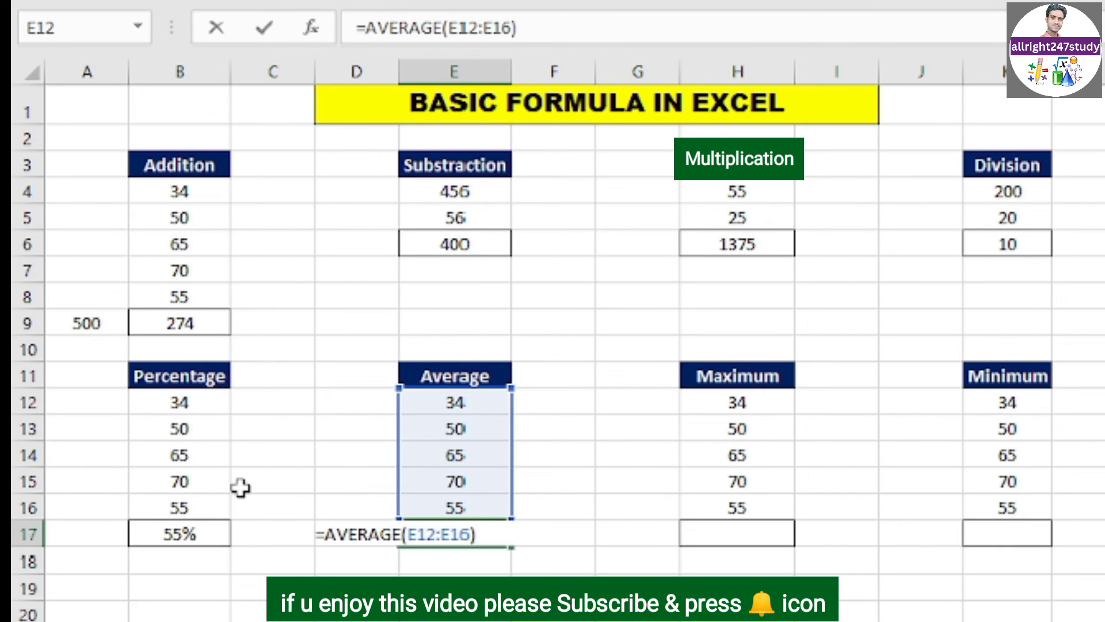
pyautogui.press('Return')
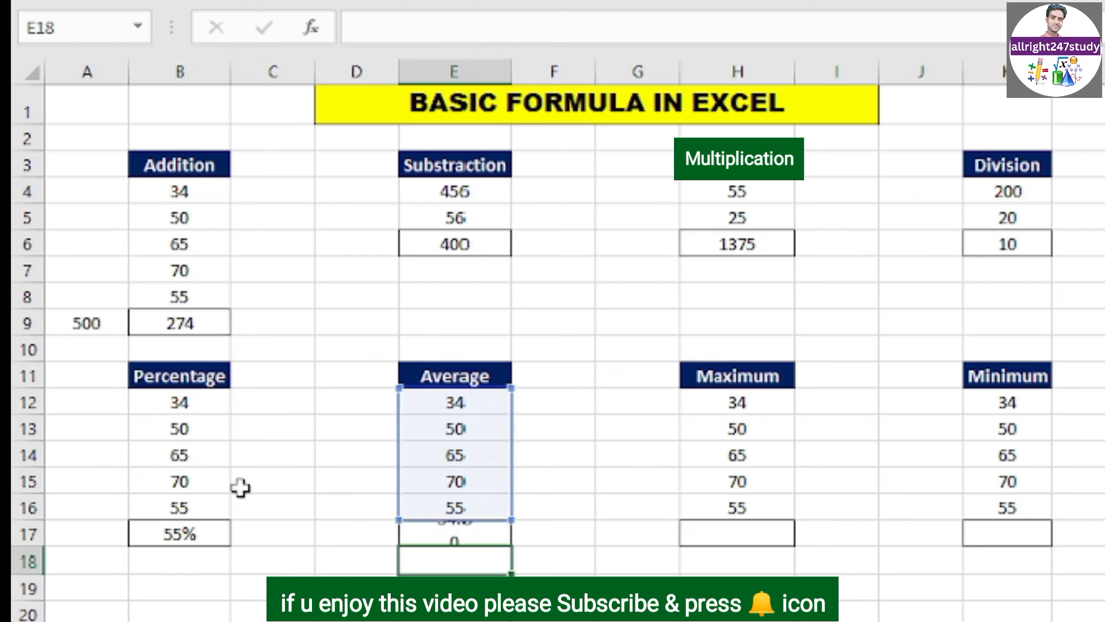
pyautogui.click(575, 579)
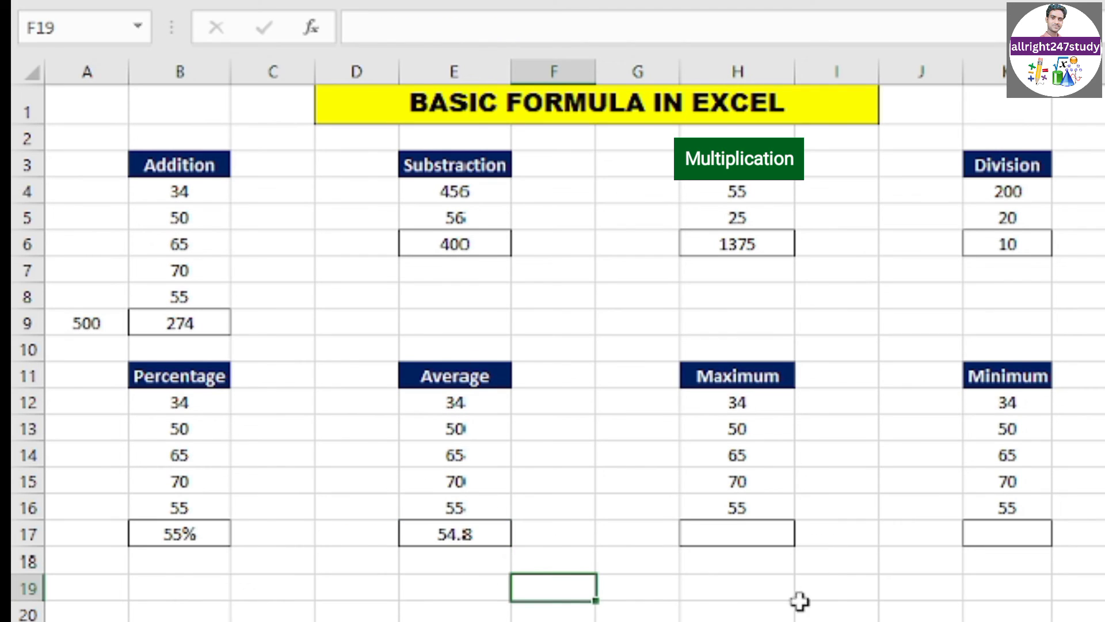
# Step: Enter =MAX(H12:H16) in cell H17 to find the largest value under Maximum
pyautogui.click(735, 596)
pyautogui.click(733, 534)
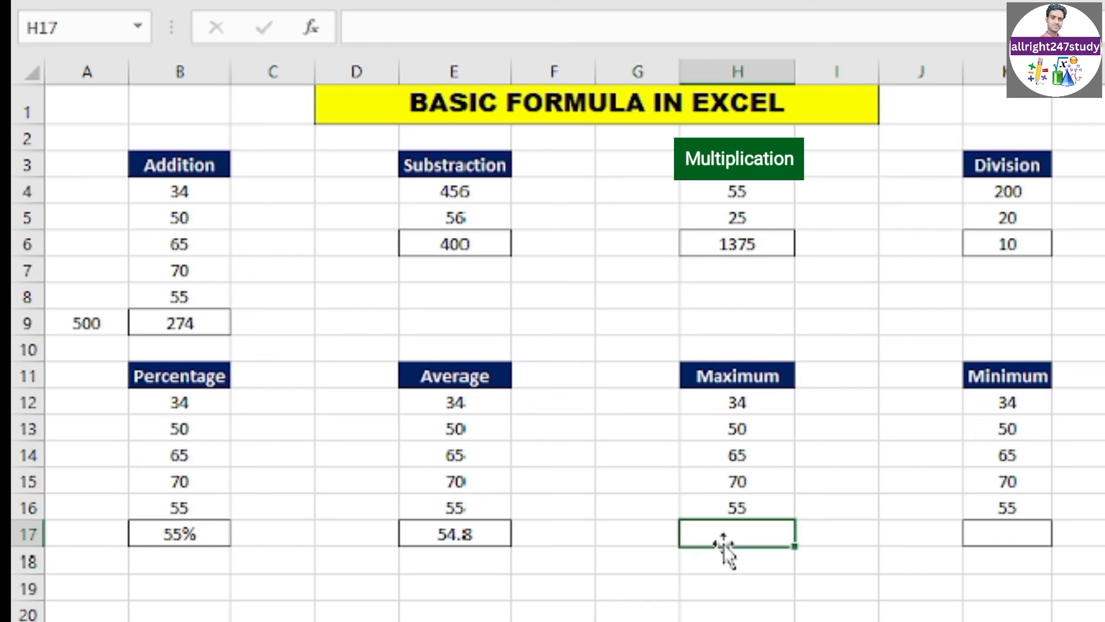
pyautogui.write('=')
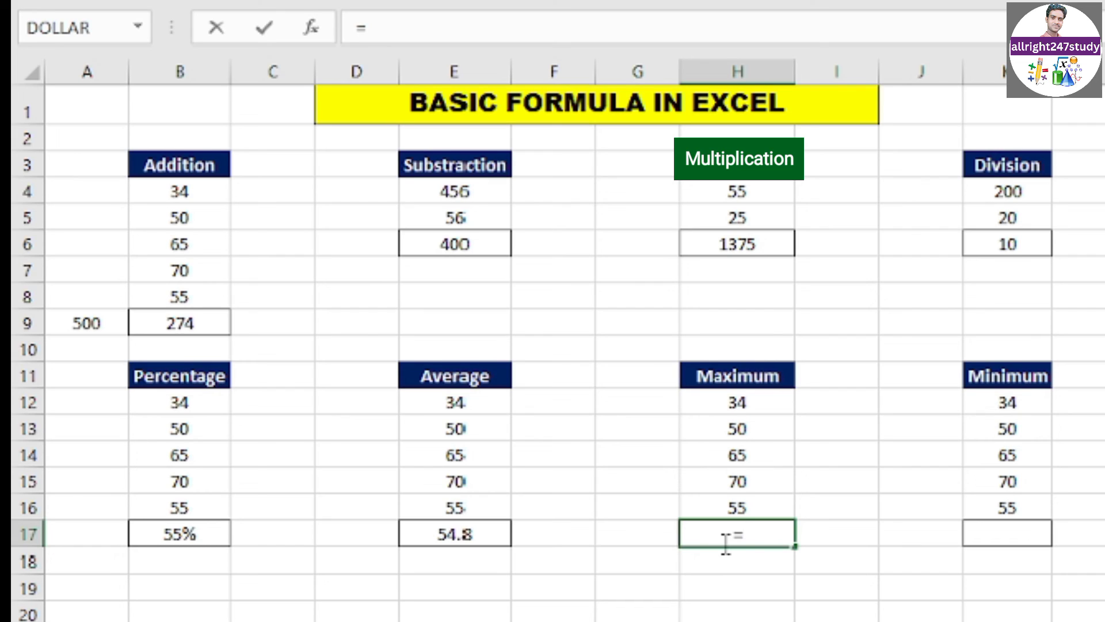
pyautogui.write('max')
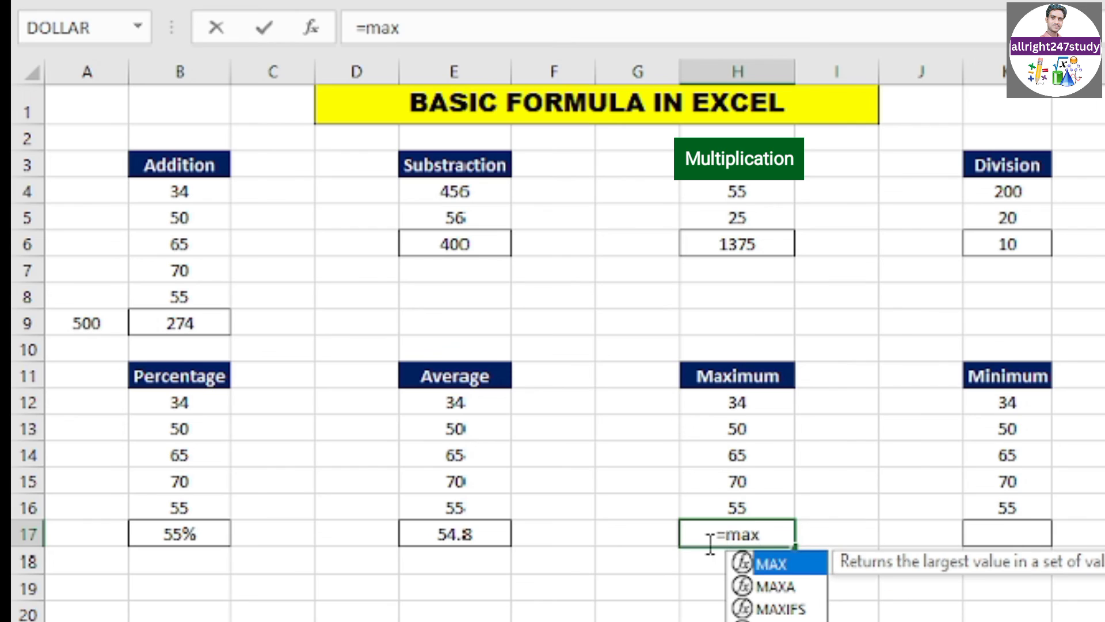
pyautogui.press('Tab')
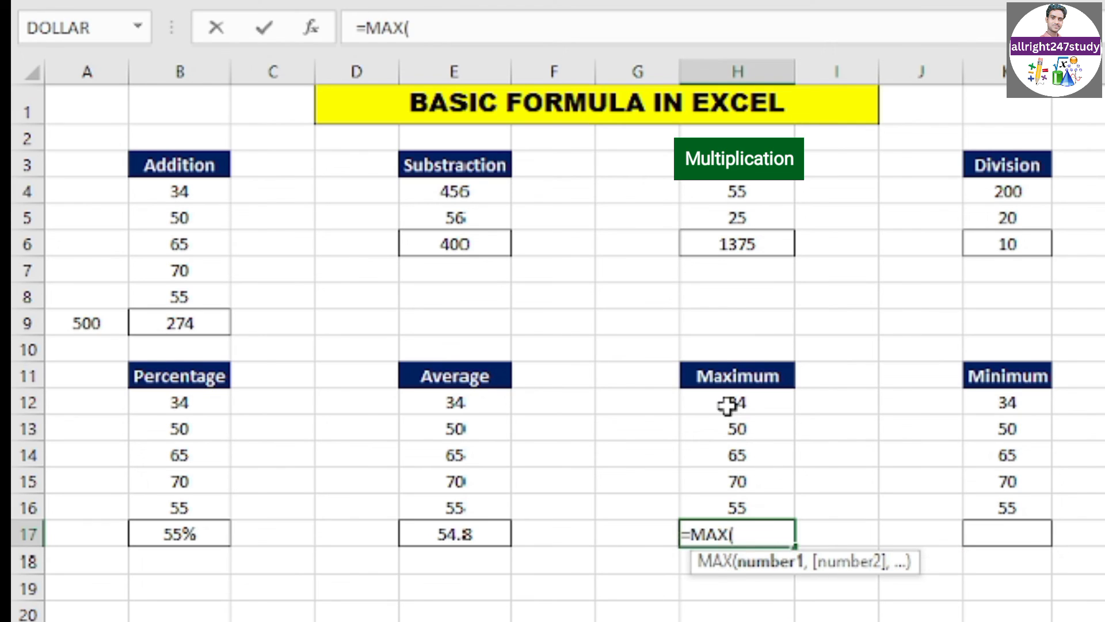
pyautogui.moveTo(737, 396); pyautogui.dragTo(748, 500)
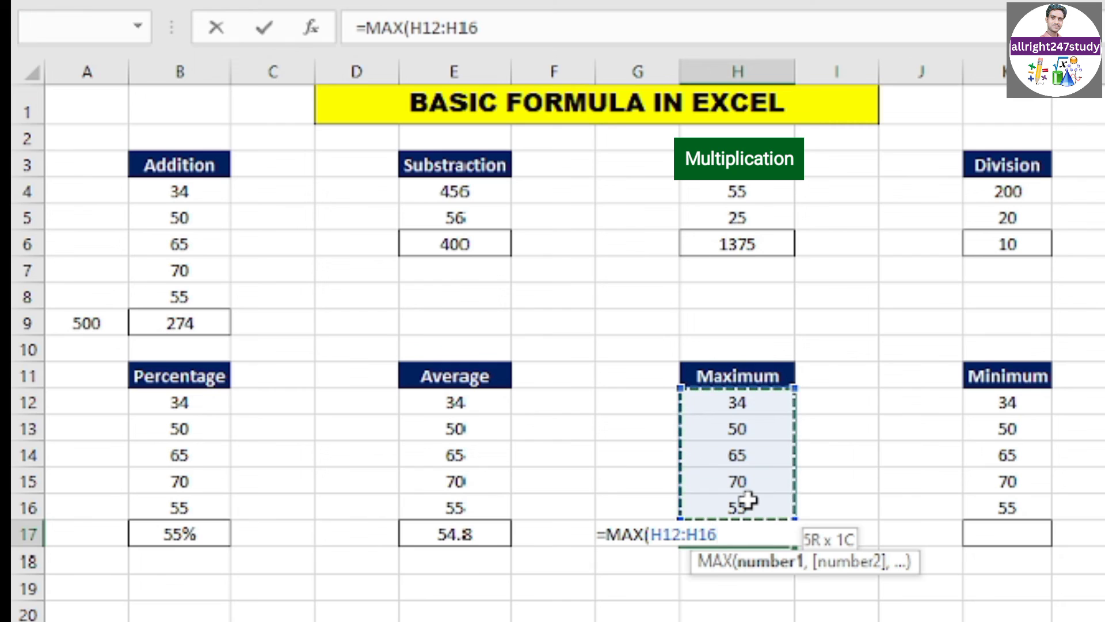
pyautogui.moveTo(749, 500); pyautogui.dragTo(748, 500)
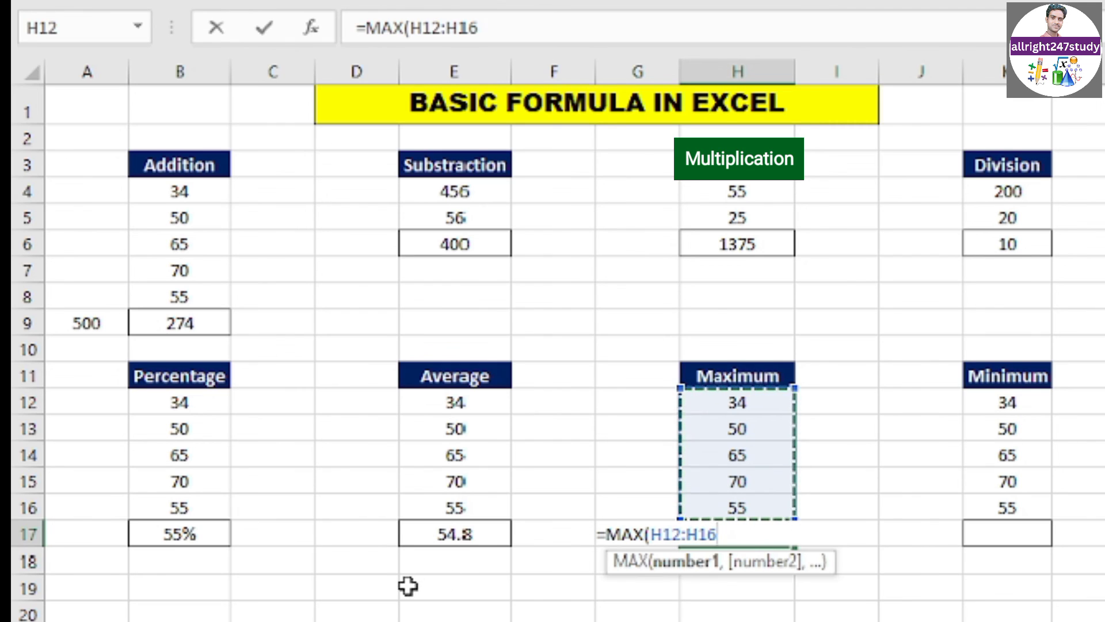
pyautogui.write(')')
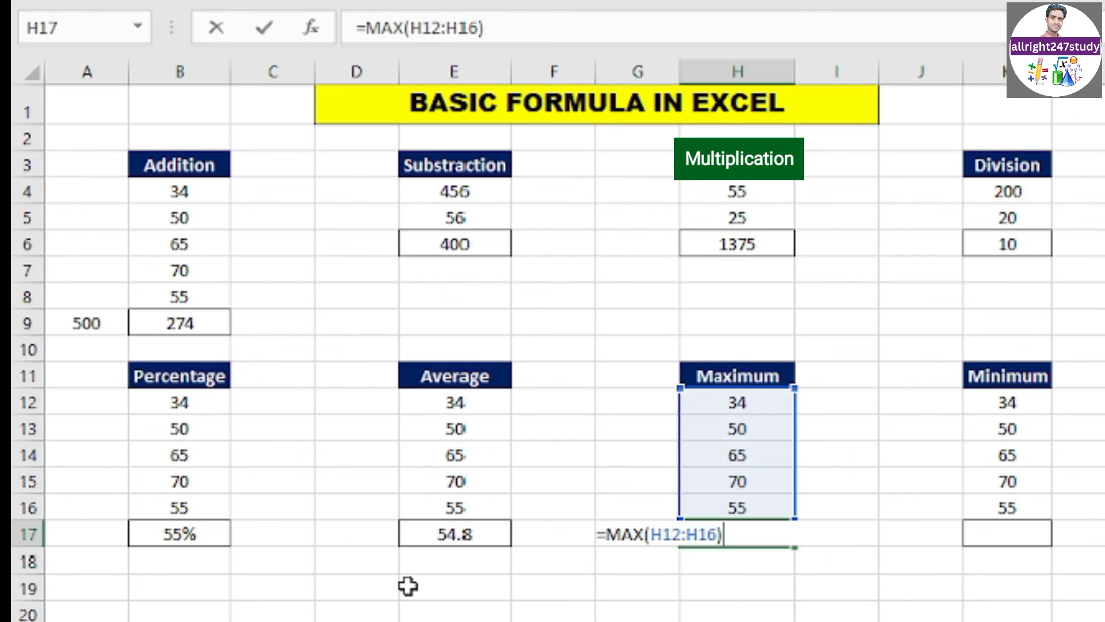
pyautogui.press('Return')
pyautogui.press('Down')
pyautogui.press('Down')
pyautogui.press('Down')
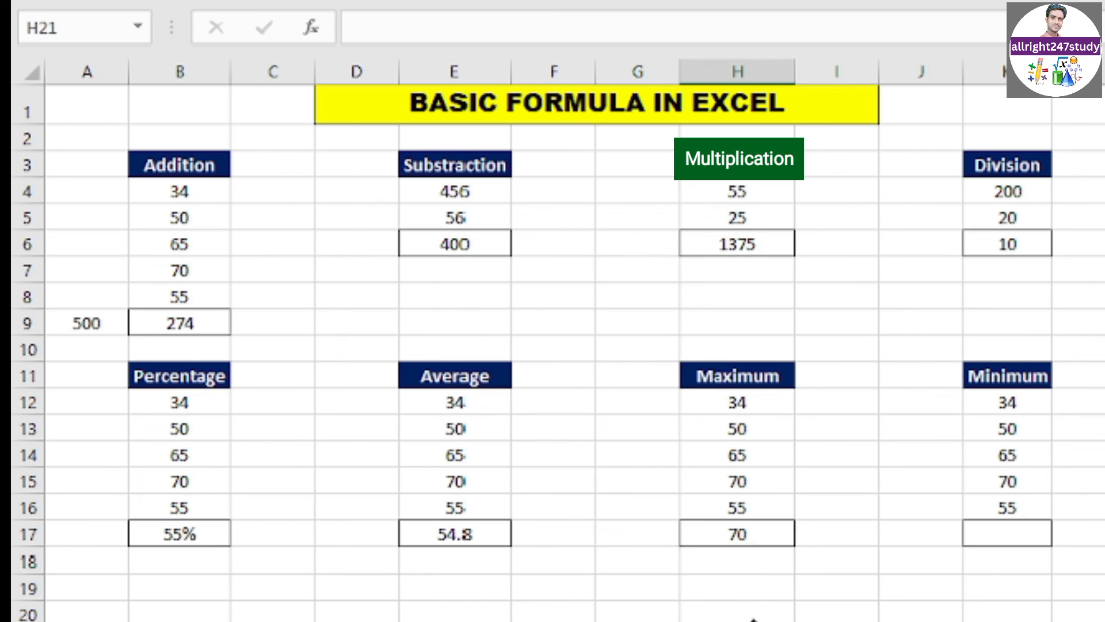
pyautogui.click(741, 482)
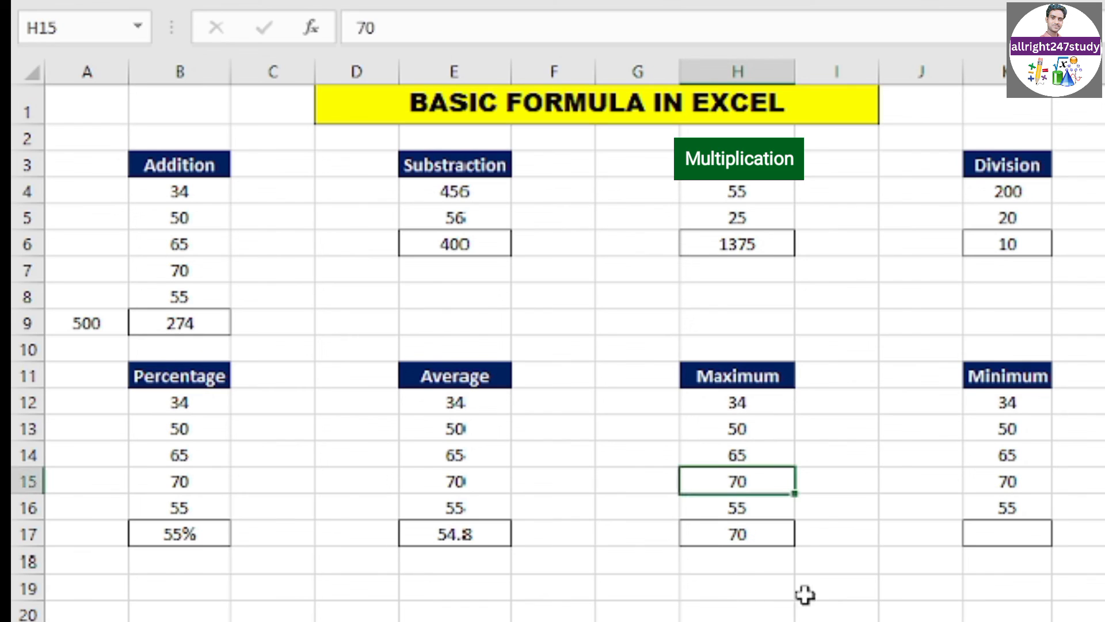
pyautogui.click(834, 603)
pyautogui.click(725, 483)
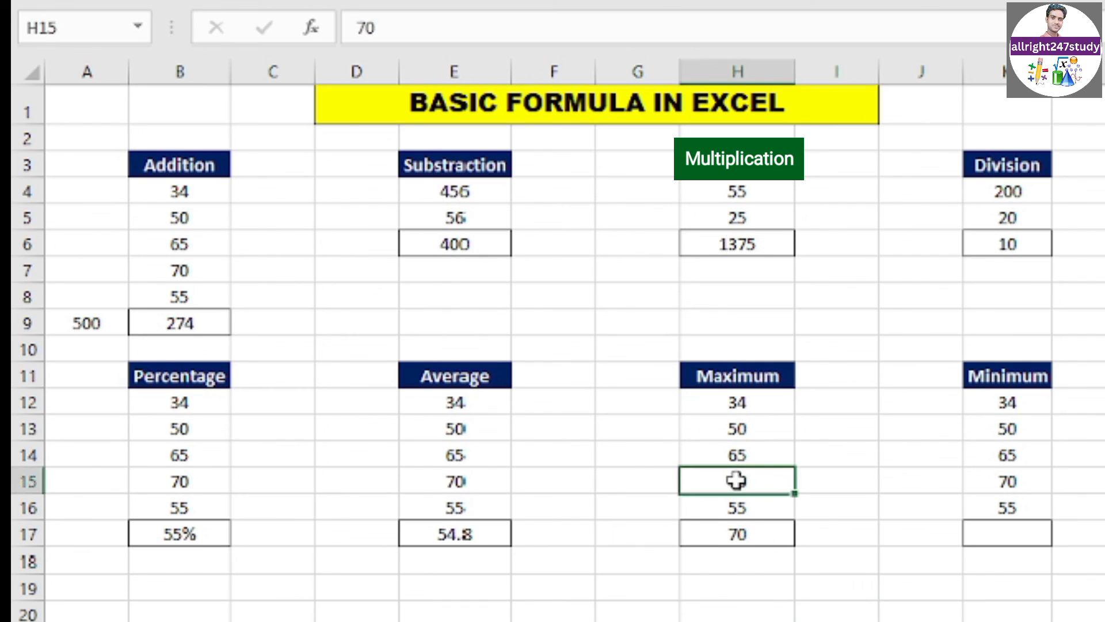
pyautogui.click(858, 588)
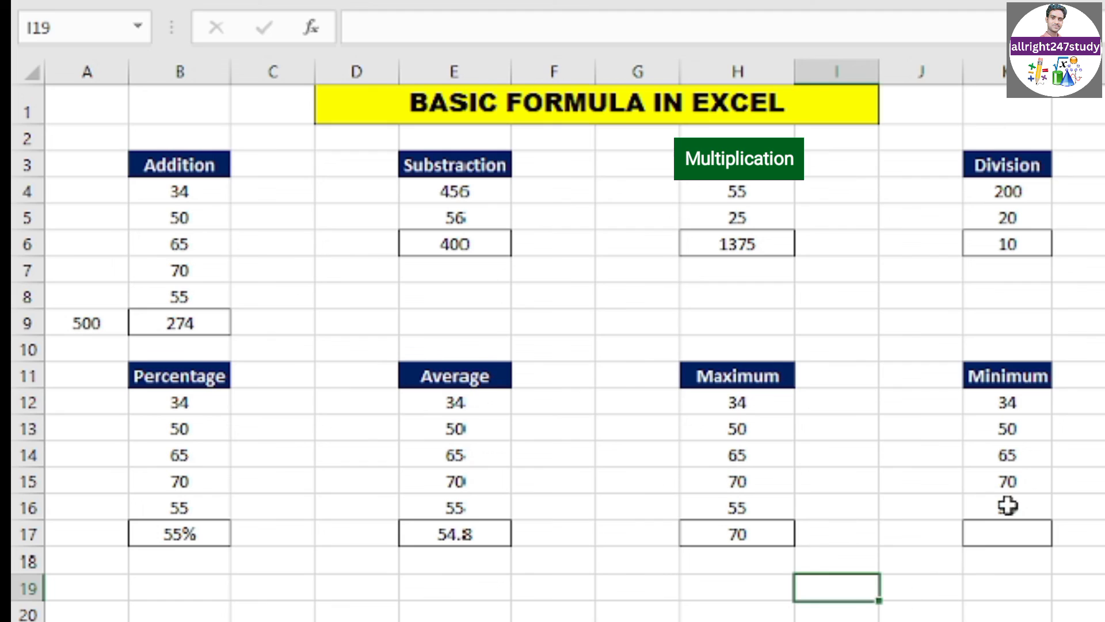
# Step: Enter =MIN(K12:K16) in cell K17 to find the smallest value under Minimum
pyautogui.click(1011, 538)
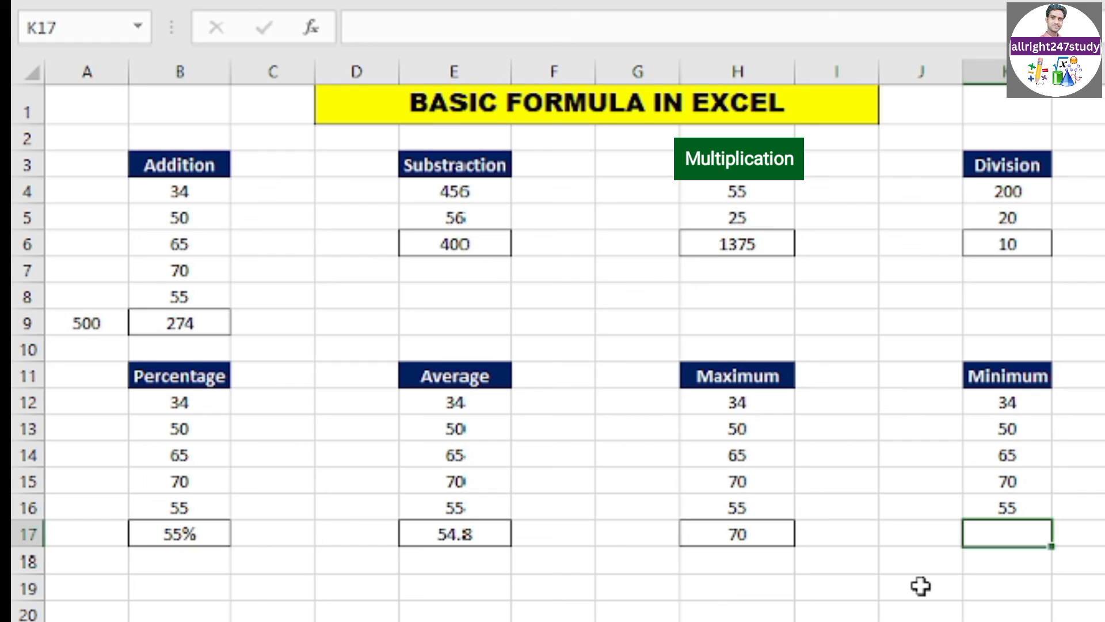
pyautogui.write('=')
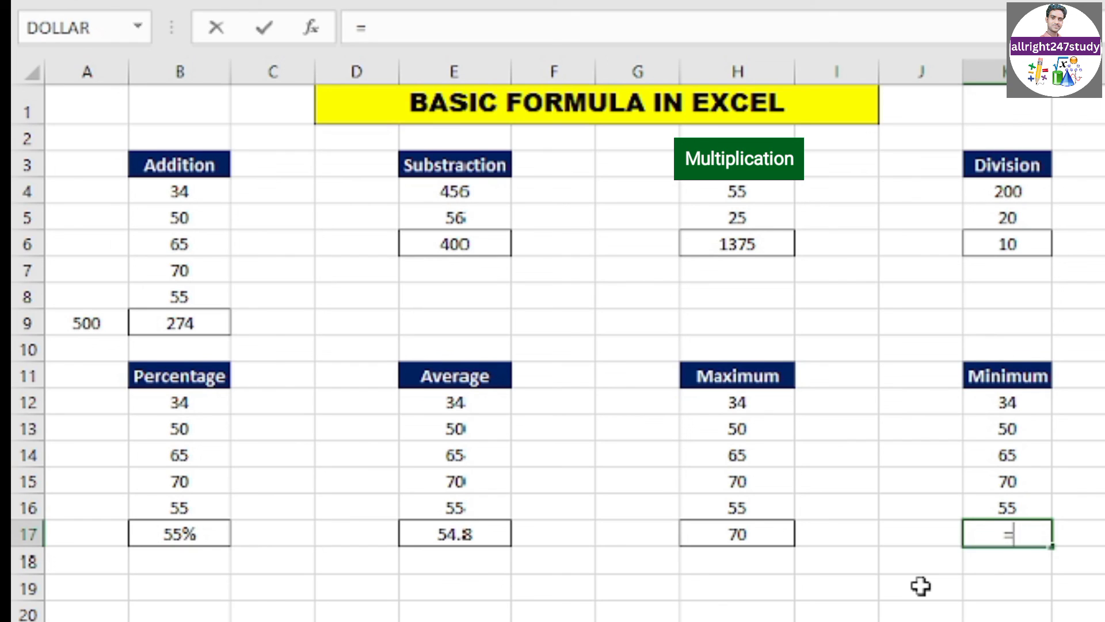
pyautogui.write('mi')
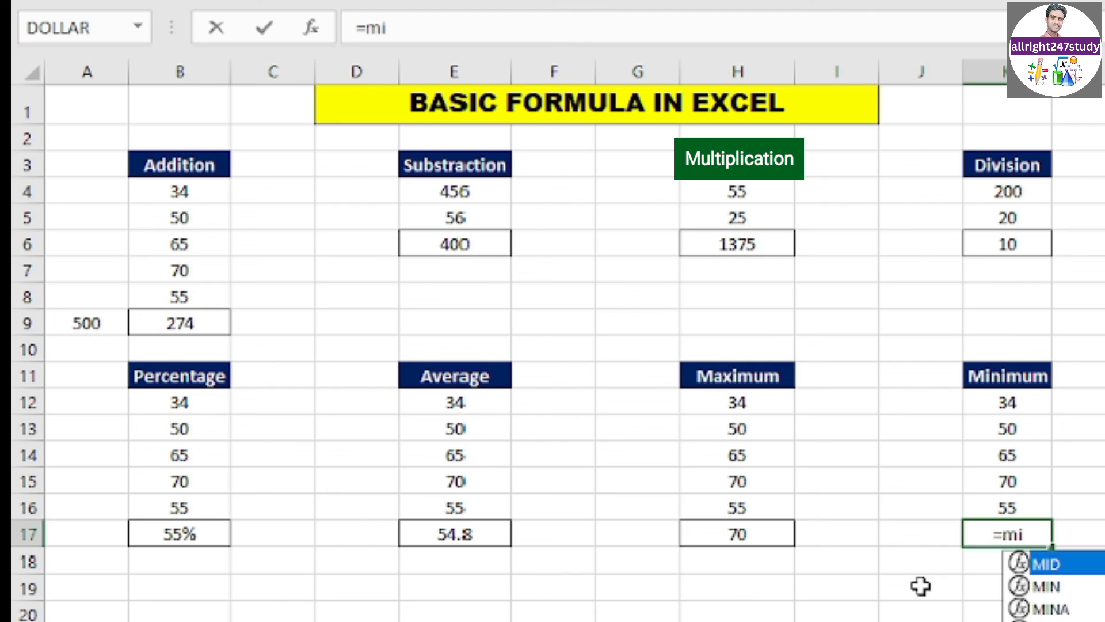
pyautogui.write('n')
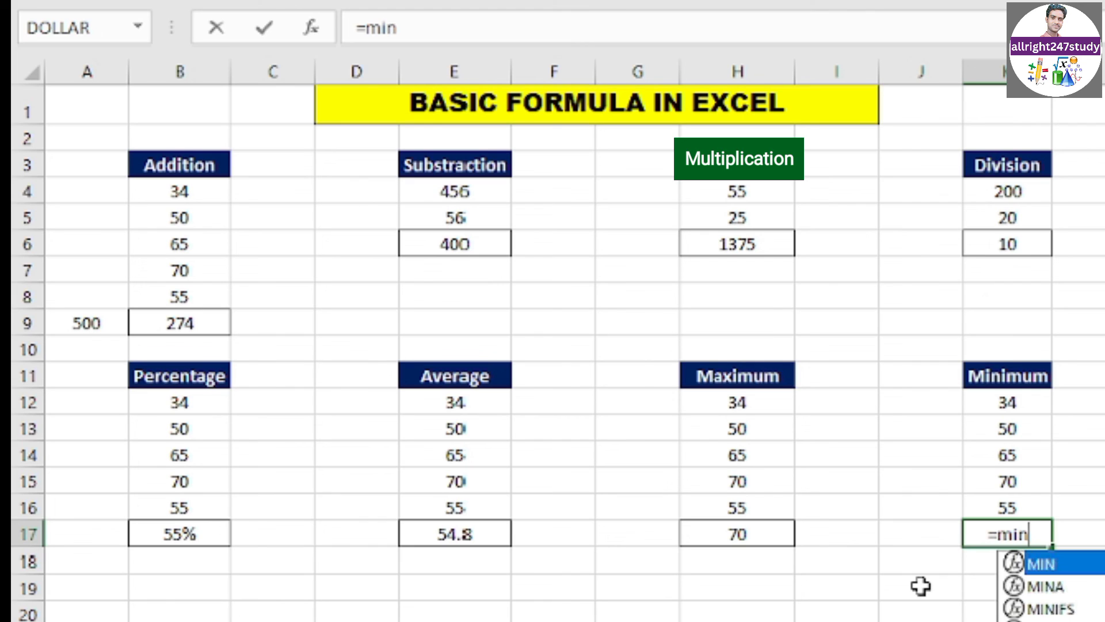
pyautogui.doubleClick(1066, 567)
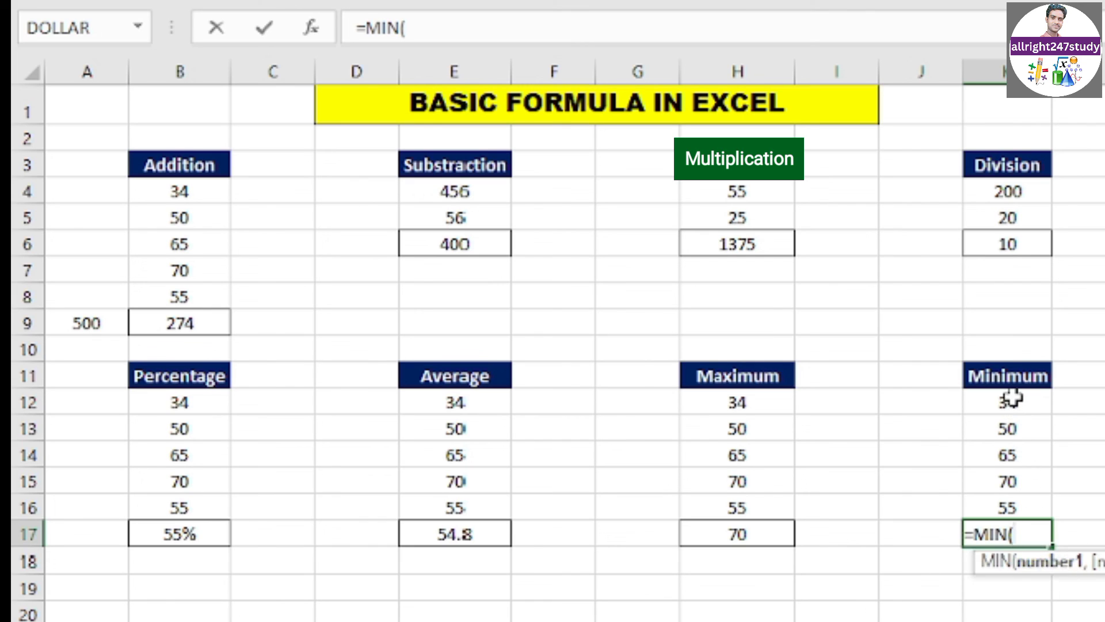
pyautogui.moveTo(1012, 397); pyautogui.dragTo(1007, 502)
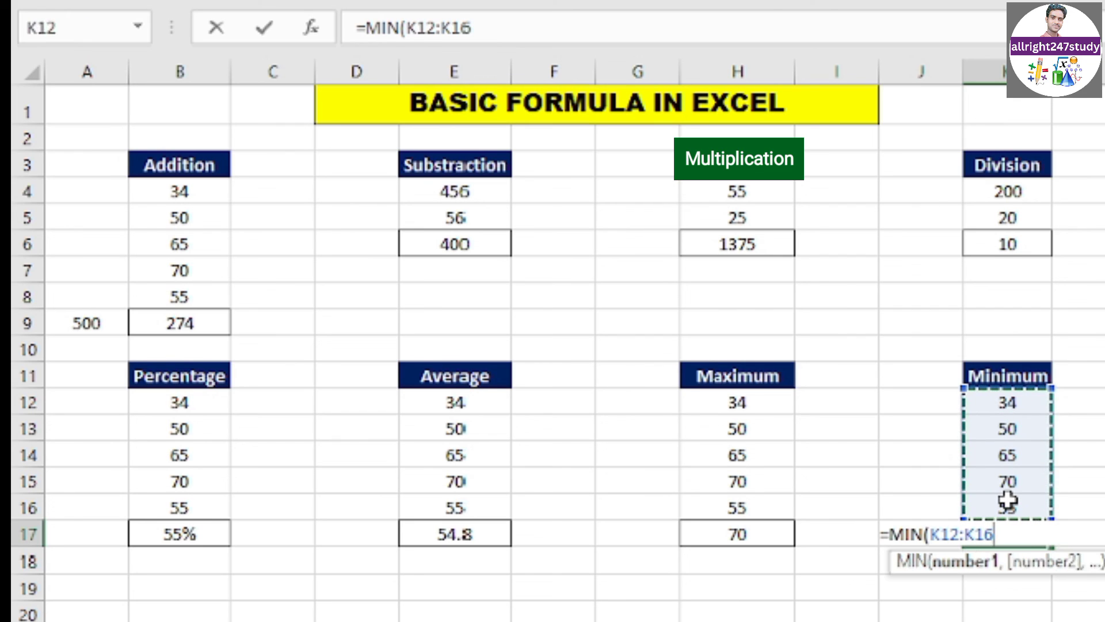
pyautogui.write(')')
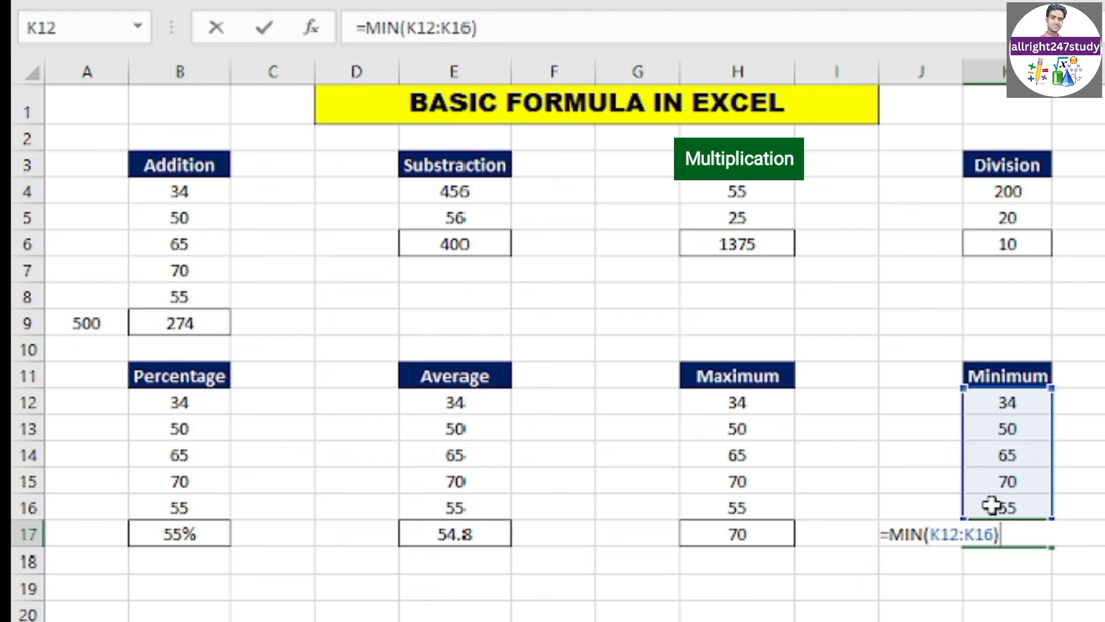
pyautogui.press('Return')
pyautogui.click(1099, 592)
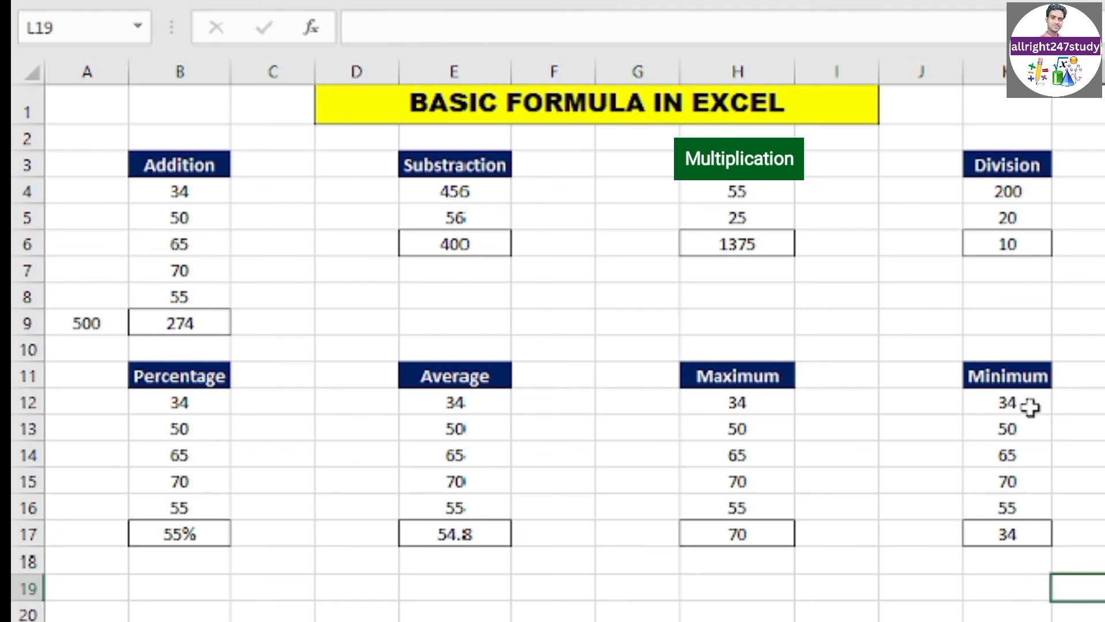
pyautogui.click(1000, 407)
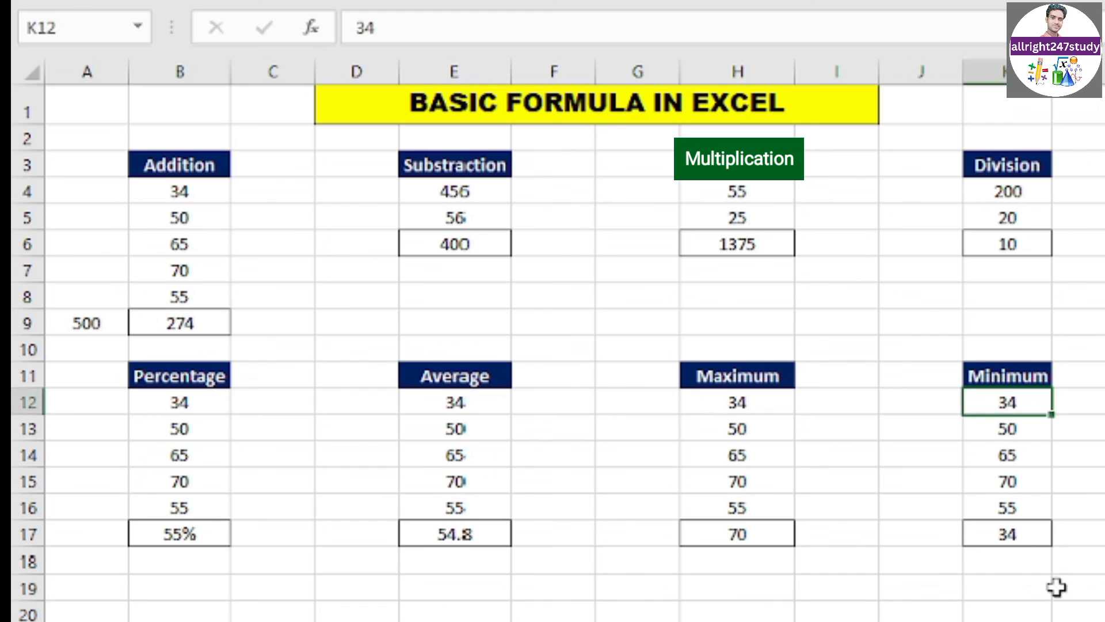
pyautogui.click(1006, 538)
pyautogui.click(714, 429)
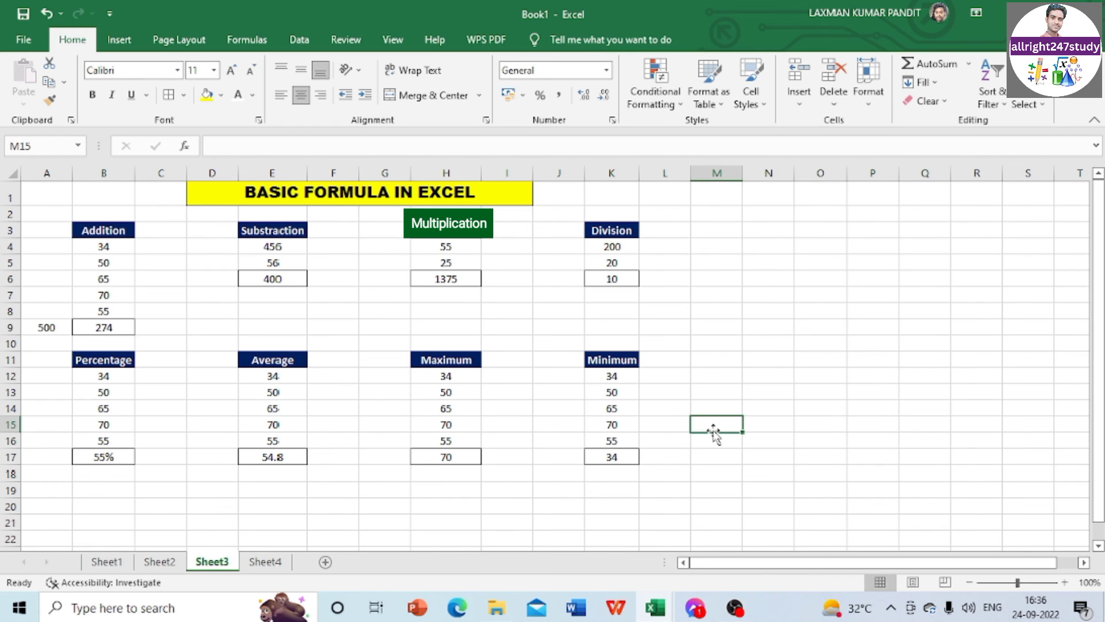